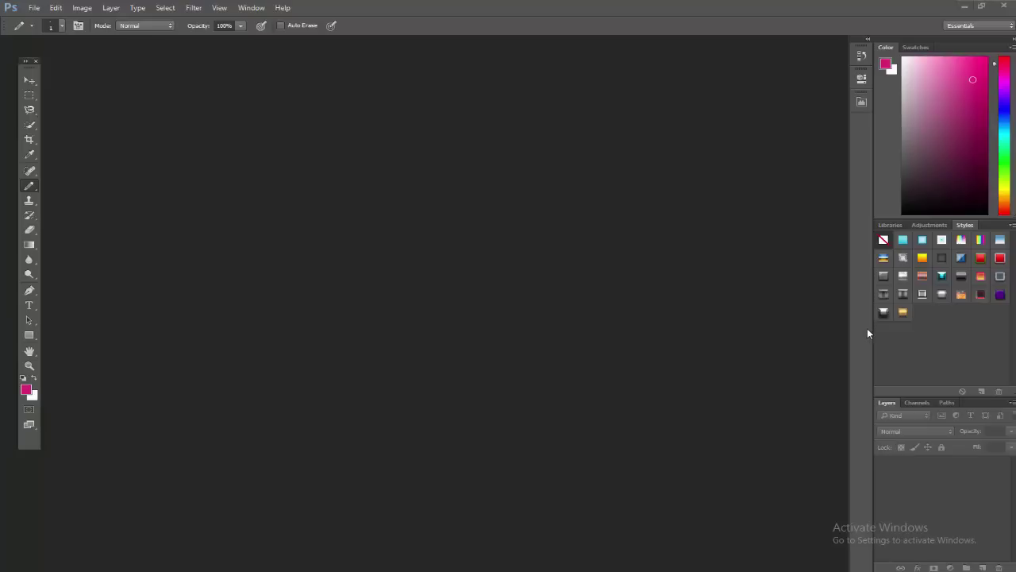
Step: Switch from the Pencil tool to the Brush tool and dismiss the Welcome window
{"action": "right_click", "coordinate": [32, 186]}
{"action": "left_click", "coordinate": [69, 185]}
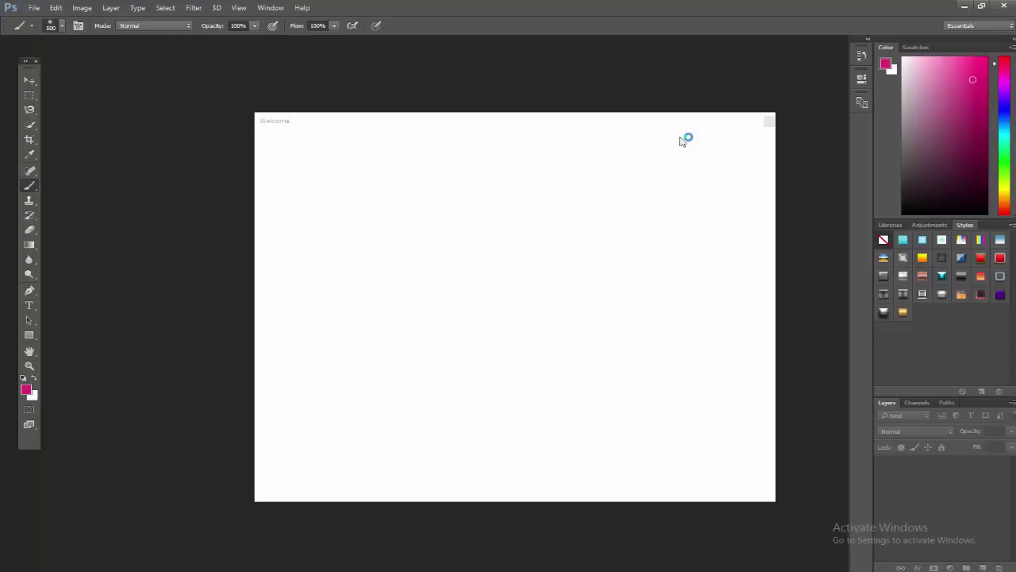
{"action": "left_click", "coordinate": [768, 121]}
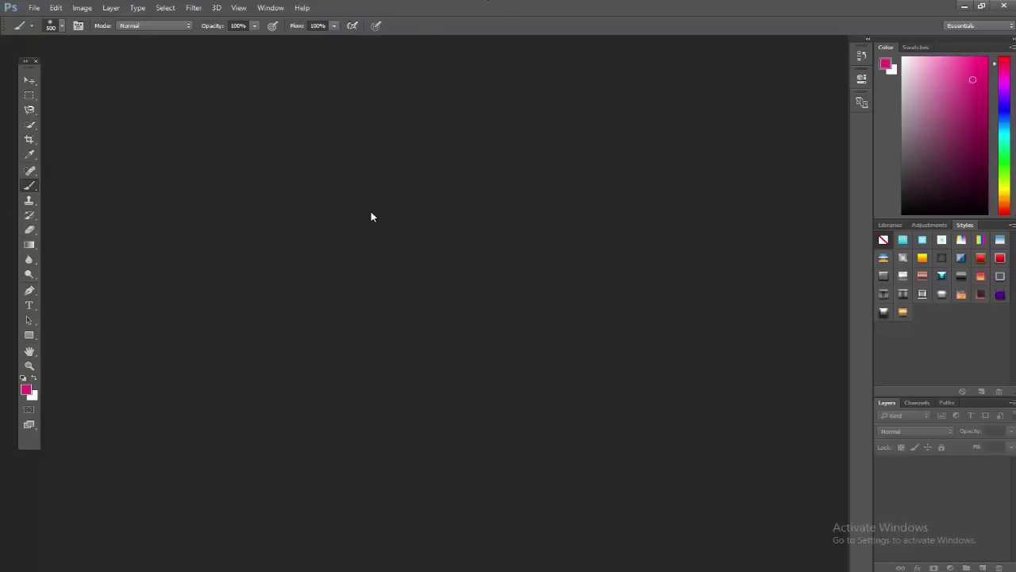
Step: Start a new document from the Default Photoshop Size preset and change its dimension units to pixels
{"action": "left_click", "coordinate": [34, 8]}
{"action": "left_click", "coordinate": [47, 17]}
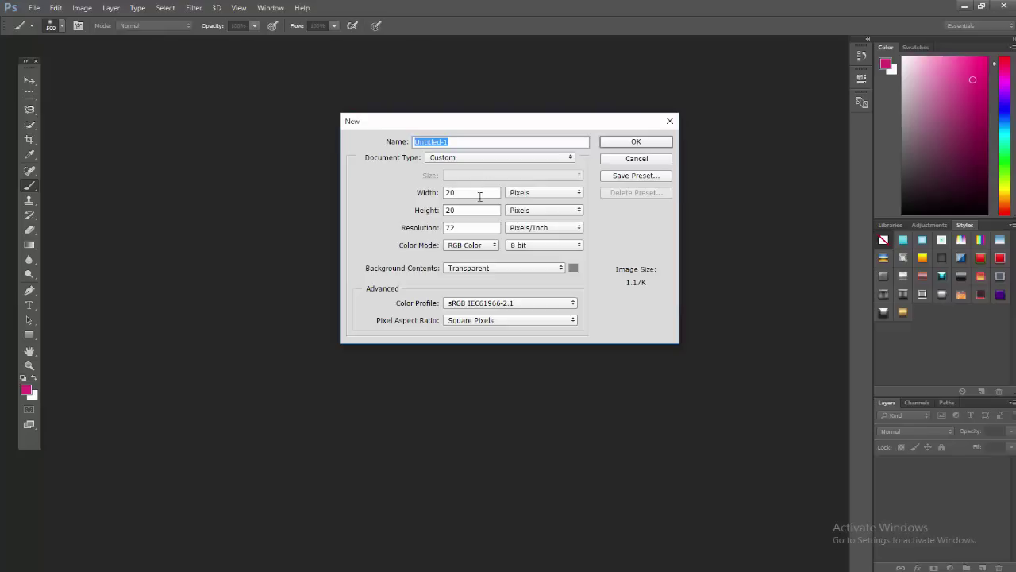
{"action": "left_click", "coordinate": [462, 157]}
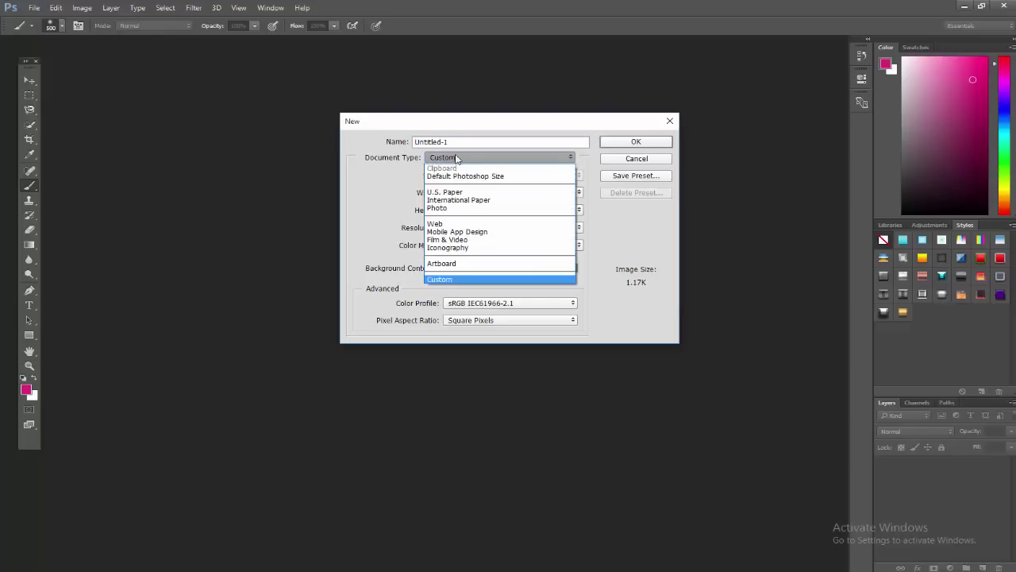
{"action": "left_click", "coordinate": [453, 176]}
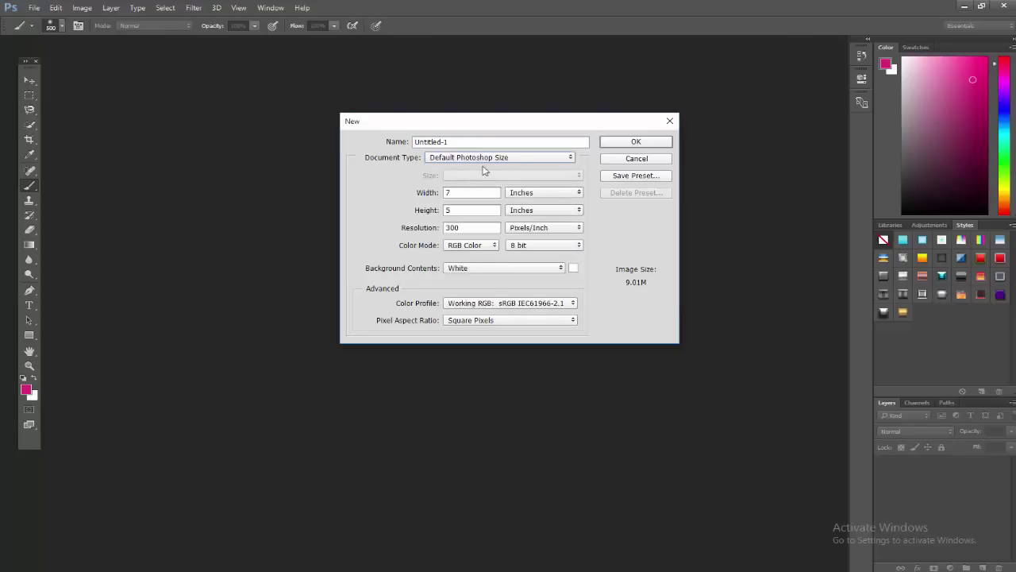
{"action": "left_click", "coordinate": [536, 194]}
{"action": "left_click", "coordinate": [524, 204]}
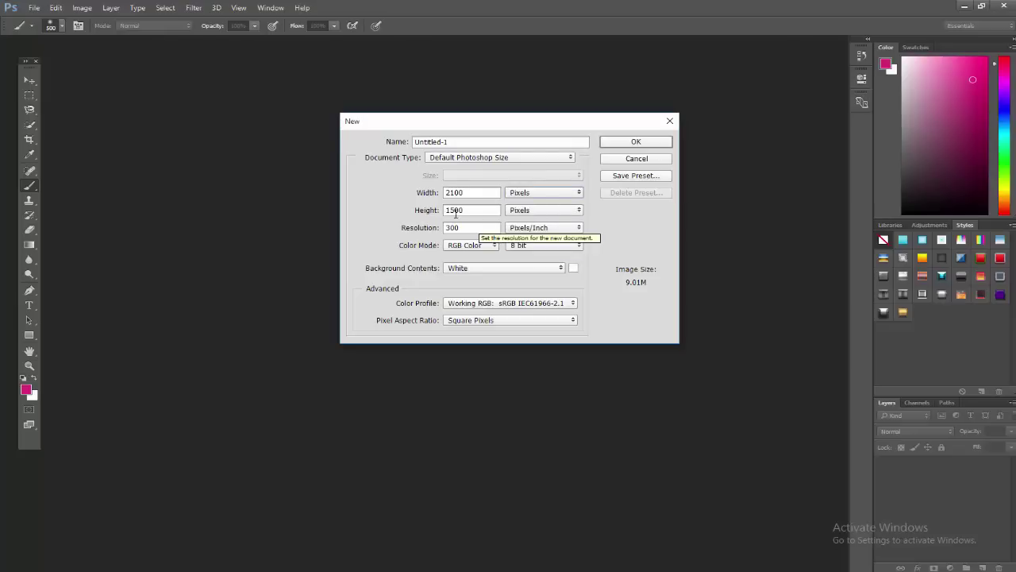
Step: Set the new document's width and height to 20 pixels and its resolution to 72 pixels/inch, and create it
{"action": "double_click", "coordinate": [479, 195]}
{"action": "type", "text": "20"}
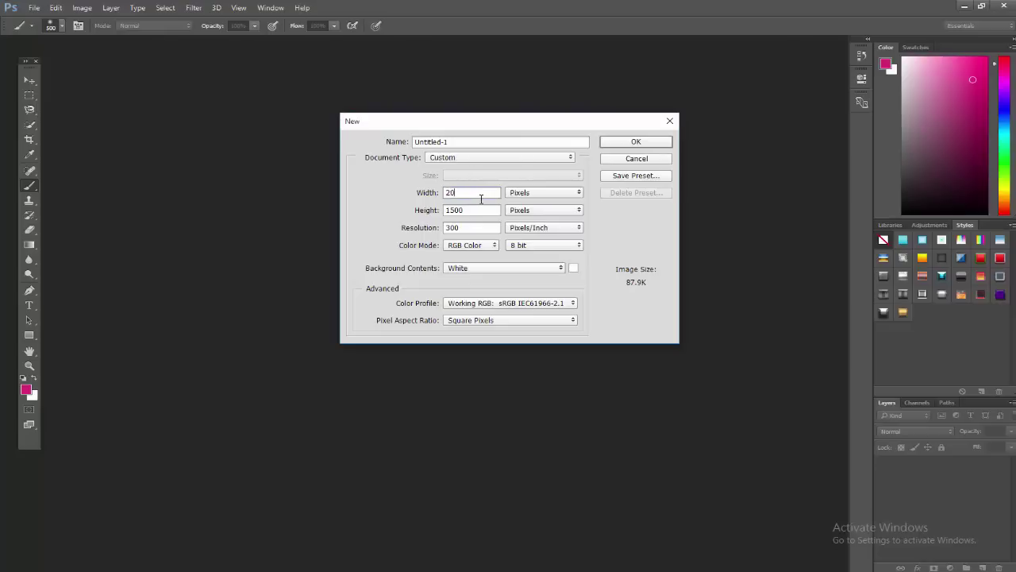
{"action": "double_click", "coordinate": [488, 208]}
{"action": "type", "text": "20"}
{"action": "double_click", "coordinate": [481, 226]}
{"action": "type", "text": "72"}
{"action": "left_click", "coordinate": [640, 143]}
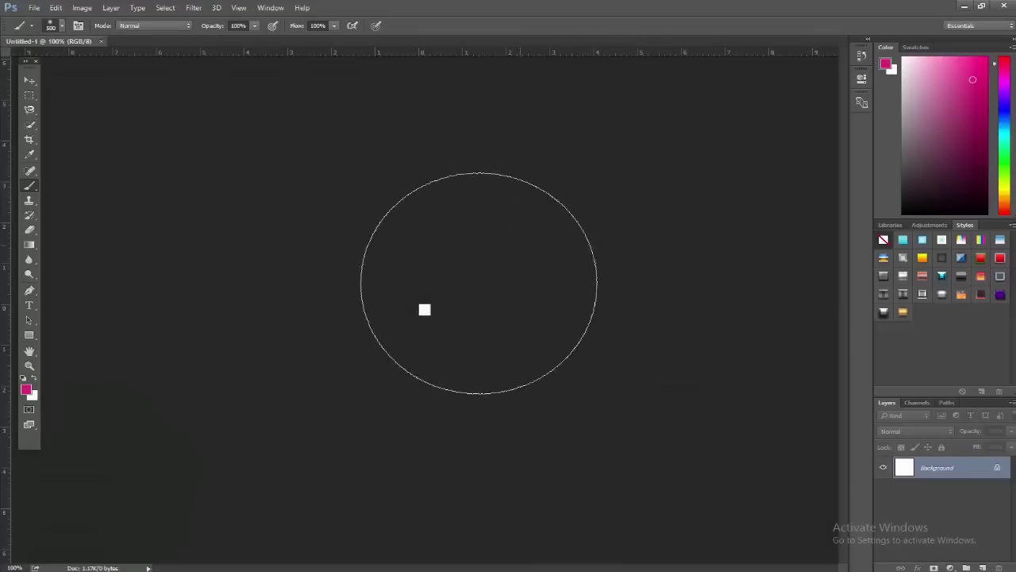
Step: Reduce the brush size to 1 px for painting on the magnified canvas
{"action": "key", "text": "bracketleft"}
{"action": "key", "text": "bracketleft"}
{"action": "key", "text": "bracketleft"}
{"action": "key", "text": "bracketleft"}
{"action": "key", "text": "bracketleft"}
{"action": "key", "text": "bracketleft"}
{"action": "key", "text": "bracketleft"}
{"action": "key", "text": "bracketleft"}
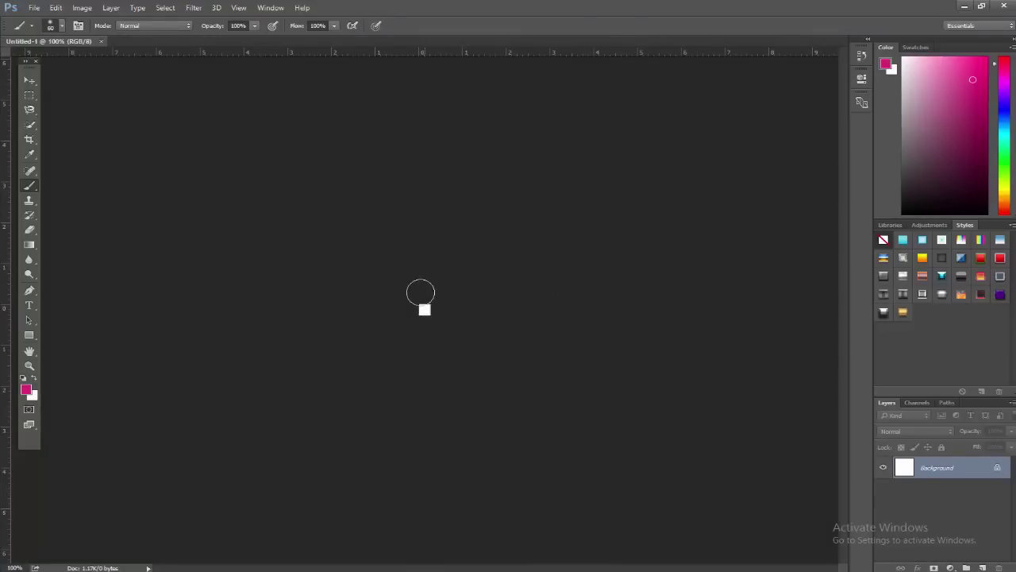
{"action": "scroll", "coordinate": [424, 311], "scroll_direction": "up", "scroll_amount": 3}
{"action": "scroll", "coordinate": [425, 305], "scroll_direction": "up", "scroll_amount": 10}
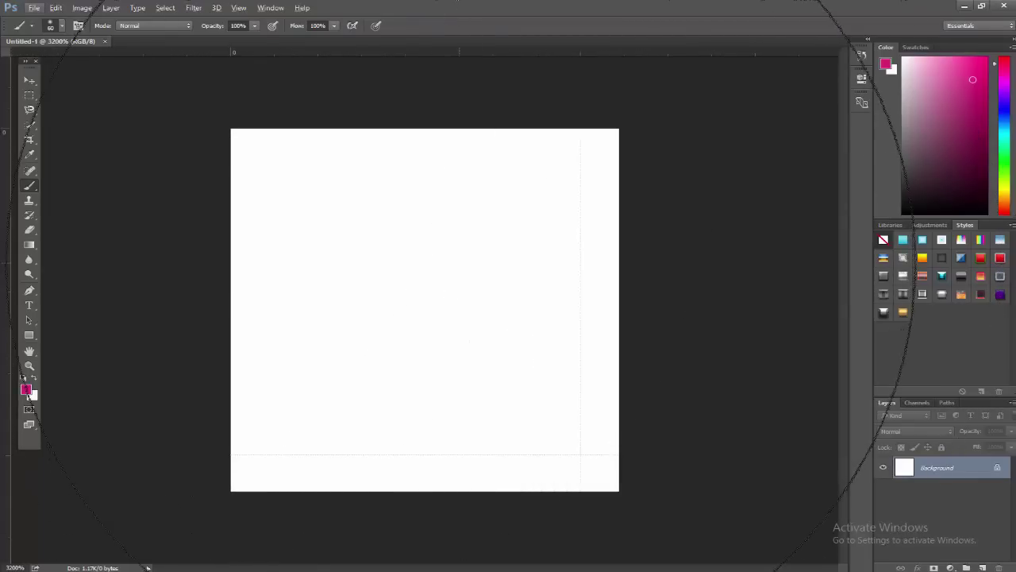
{"action": "key", "text": "bracketleft"}
{"action": "key", "text": "bracketleft"}
{"action": "key", "text": "bracketleft"}
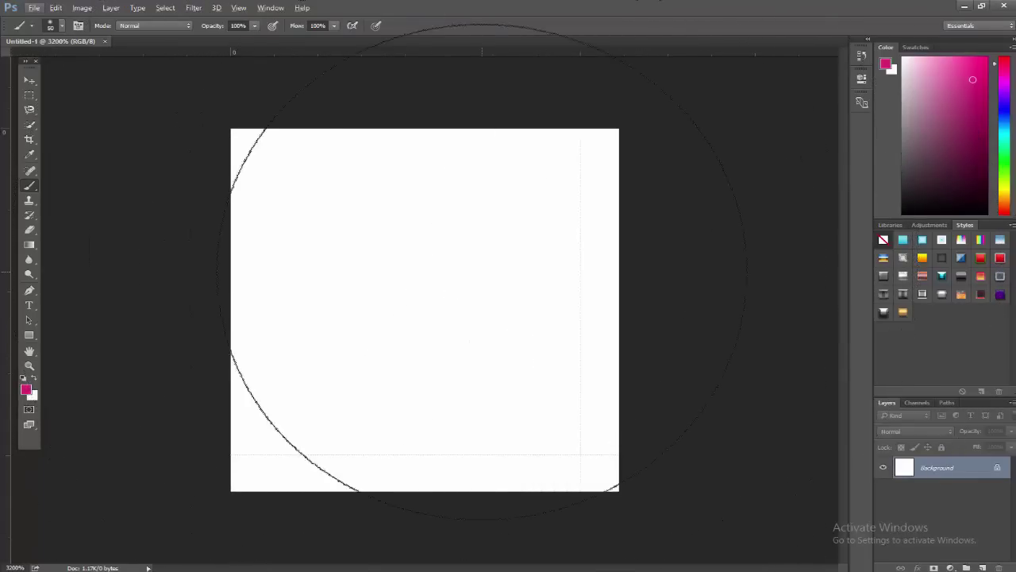
{"action": "key", "text": "bracketleft"}
{"action": "key", "text": "bracketleft"}
{"action": "key", "text": "bracketleft"}
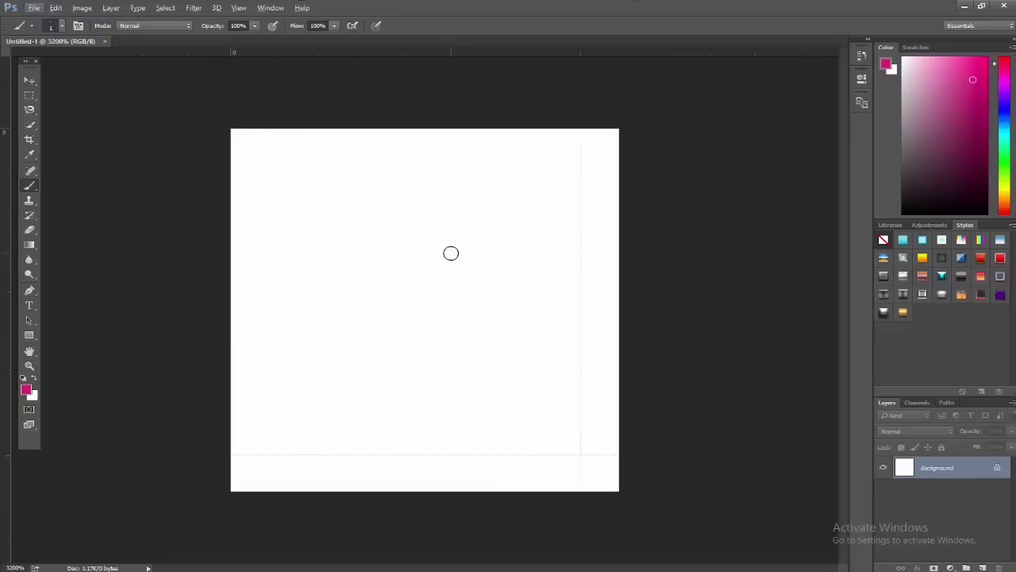
Step: Convert the locked background into a regular layer named Background
{"action": "double_click", "coordinate": [945, 468]}
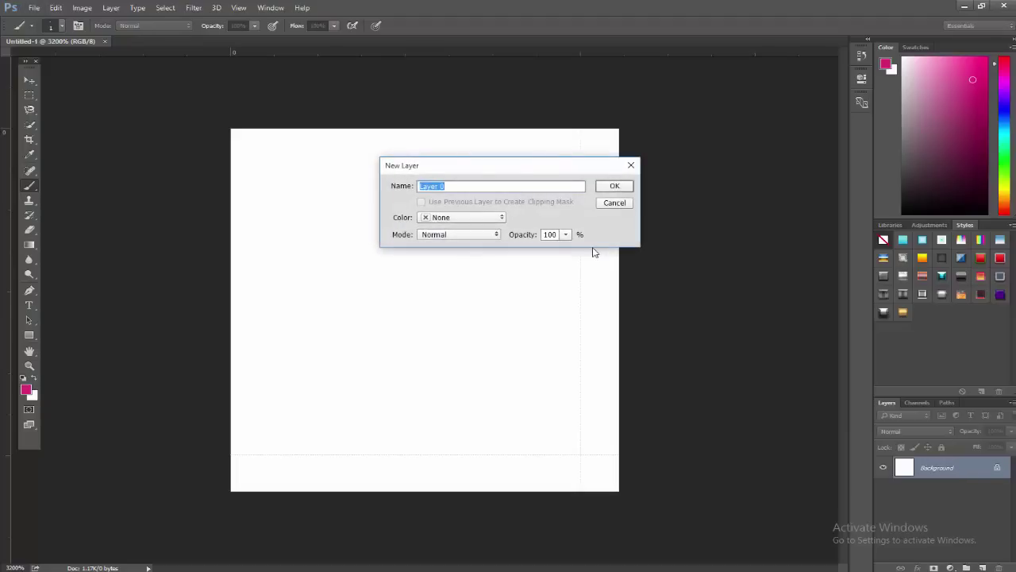
{"action": "type", "text": "Background"}
{"action": "key", "text": "Return"}
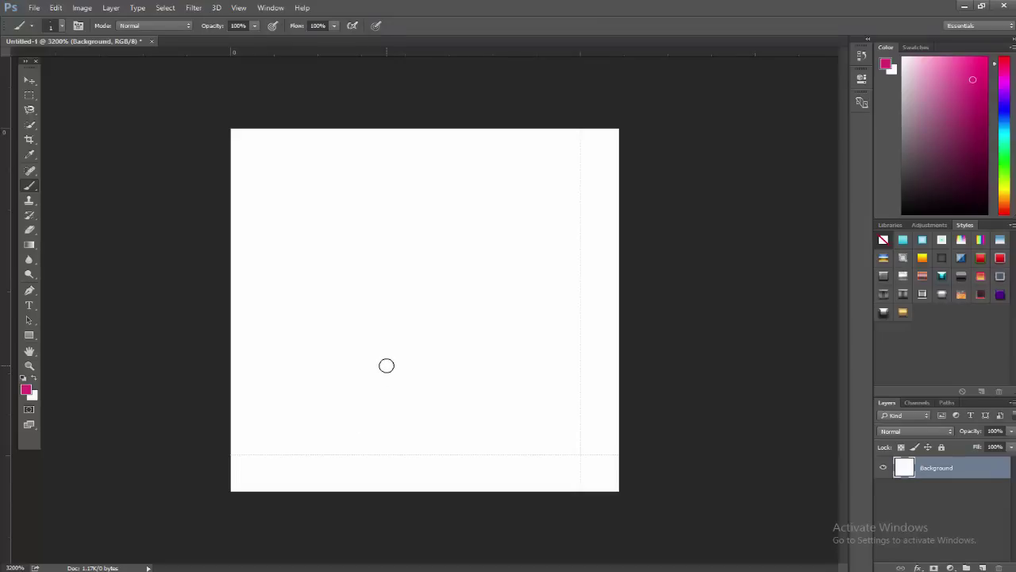
Step: Darken the Background layer to grey with a Hue/Saturation lightness of -51, and return to the Brush tool
{"action": "key", "text": "ctrl+u"}
{"action": "left_click_drag", "start_coordinate": [230, 265], "coordinate": [200, 267]}
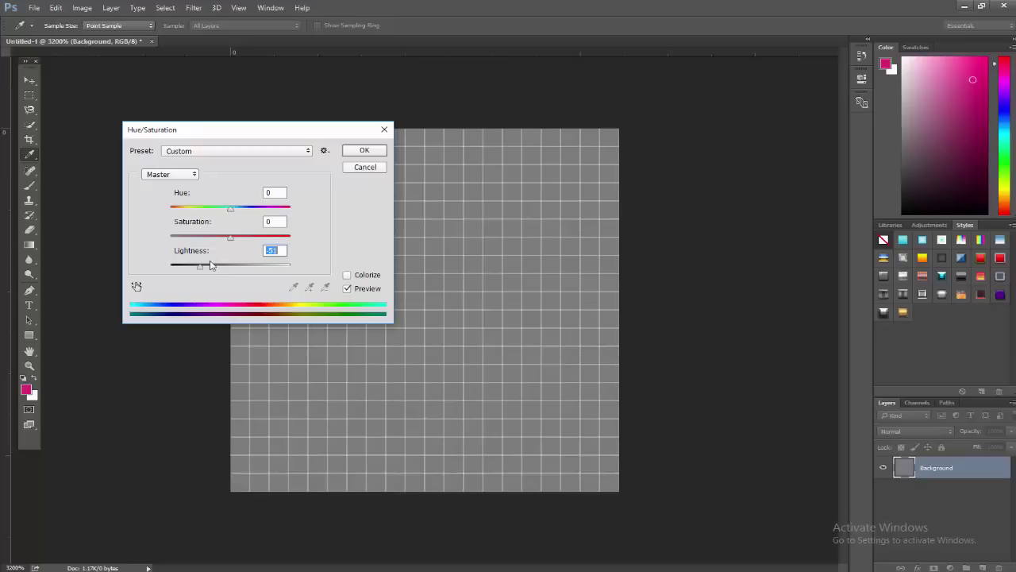
{"action": "left_click", "coordinate": [359, 151]}
{"action": "key", "text": "b"}
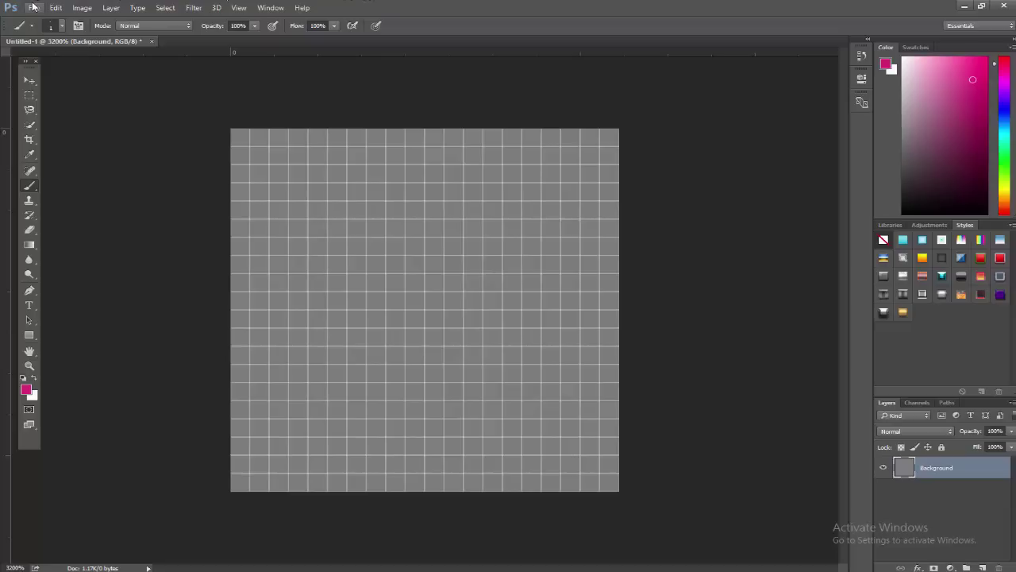
Step: Set the grid preferences to a gridline every 1 pixel with 1 subdivision
{"action": "left_click", "coordinate": [33, 7]}
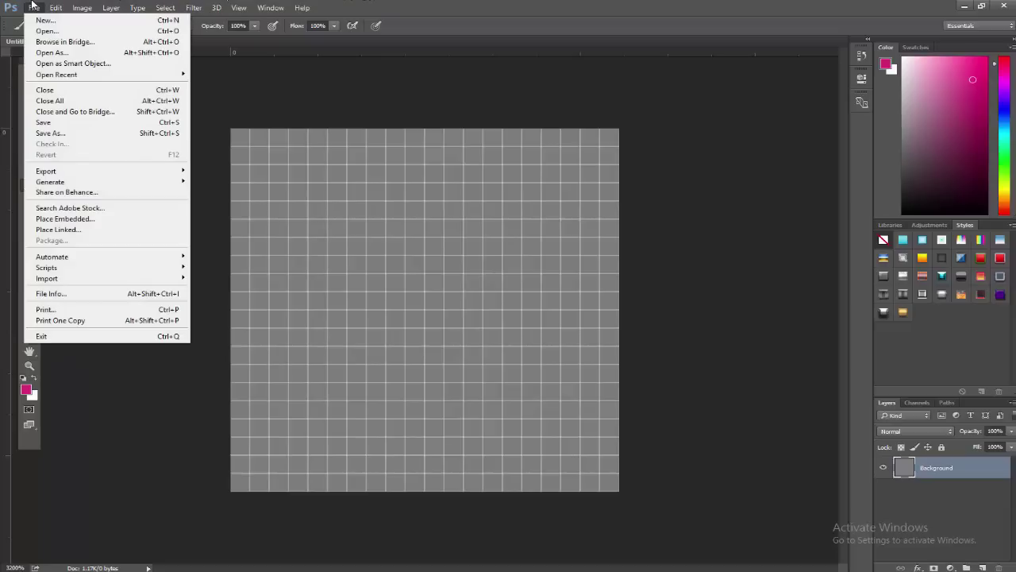
{"action": "mouse_move", "coordinate": [55, 9]}
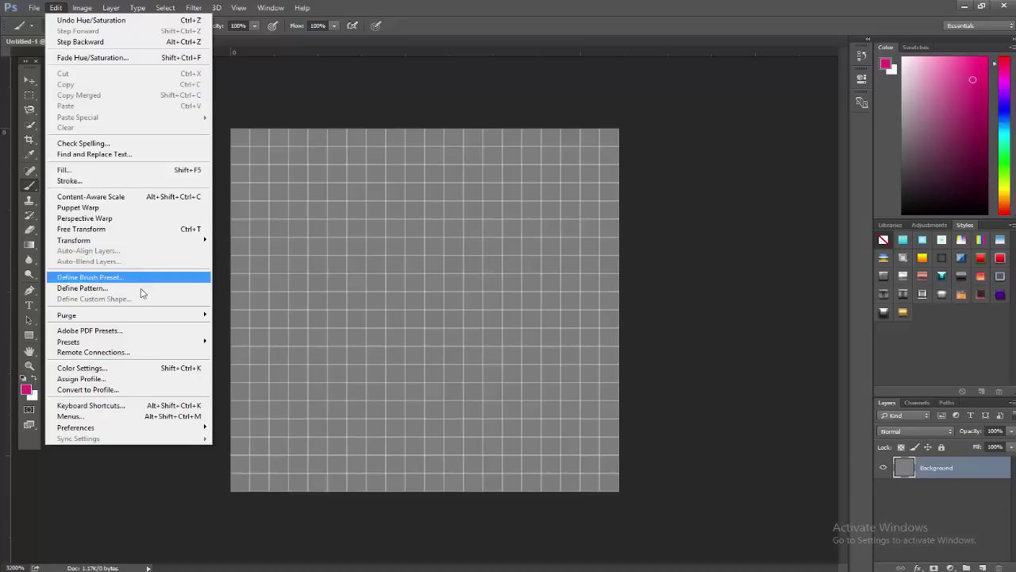
{"action": "mouse_move", "coordinate": [124, 429]}
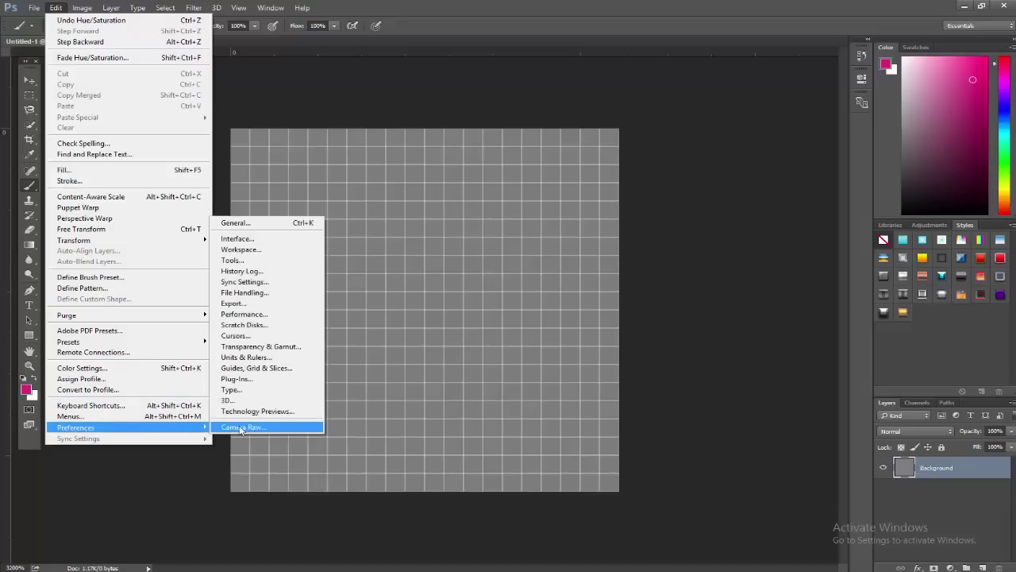
{"action": "left_click", "coordinate": [281, 368]}
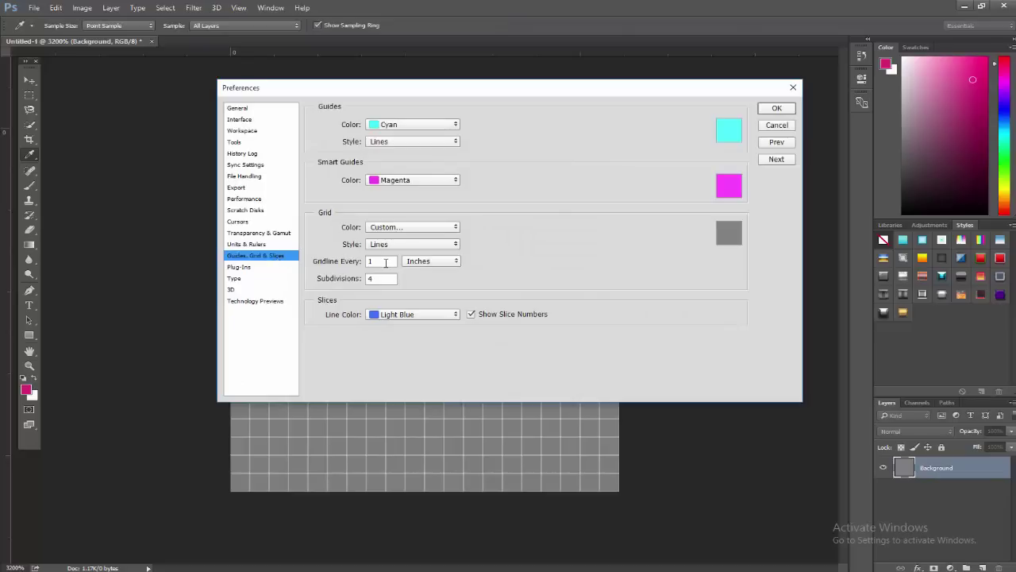
{"action": "left_click", "coordinate": [431, 261]}
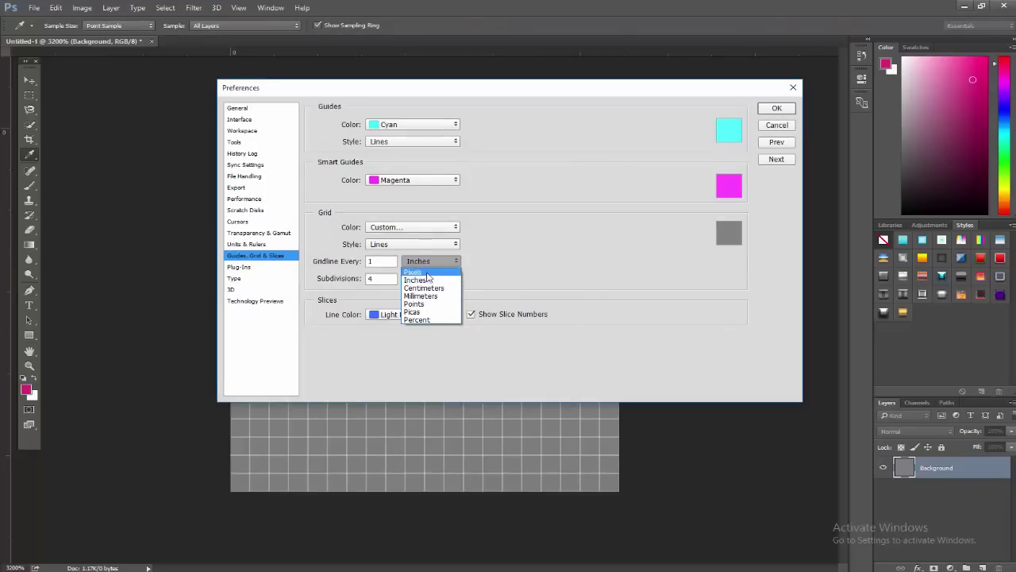
{"action": "left_click", "coordinate": [426, 273]}
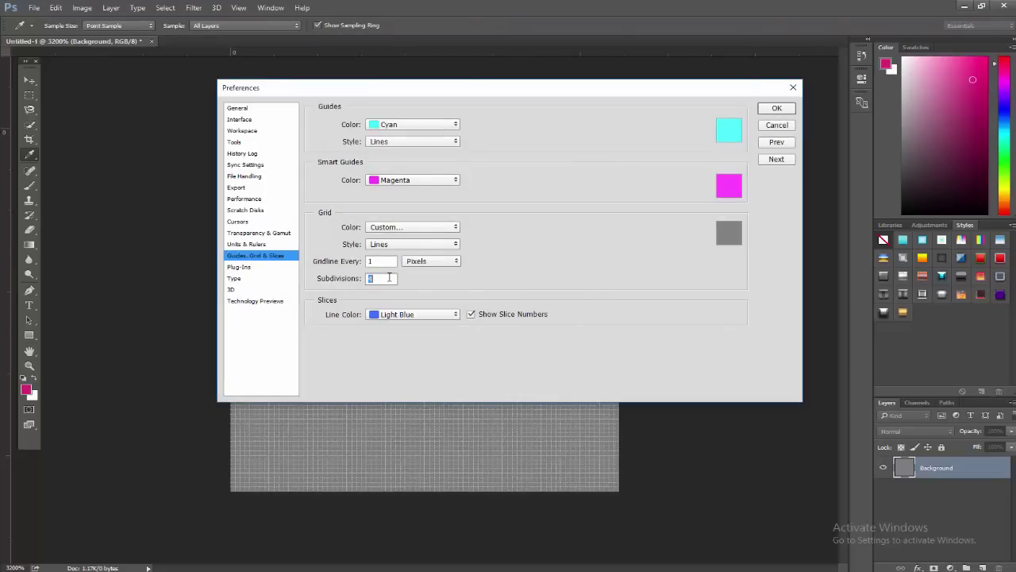
{"action": "type", "text": "1"}
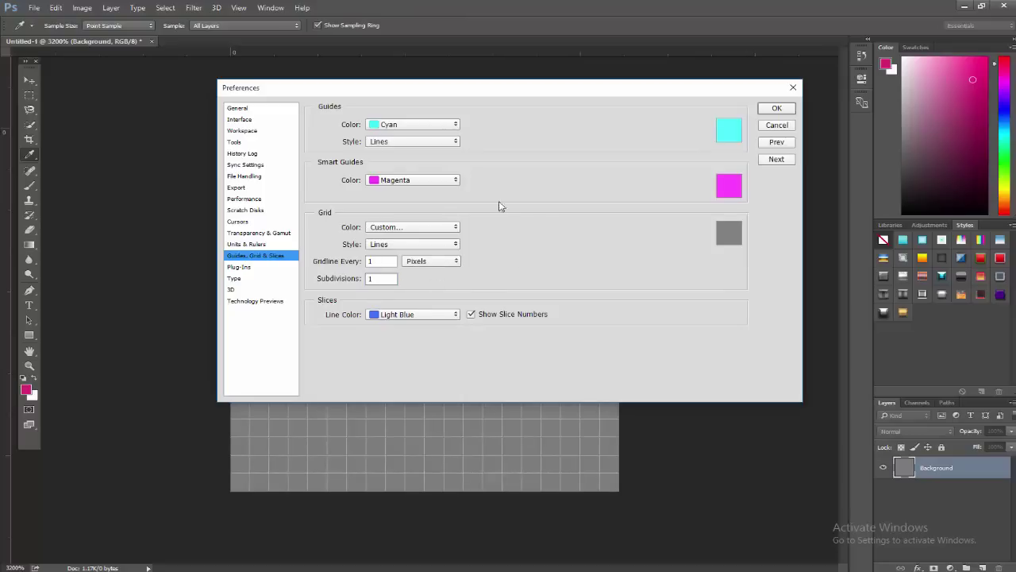
{"action": "left_click", "coordinate": [776, 108]}
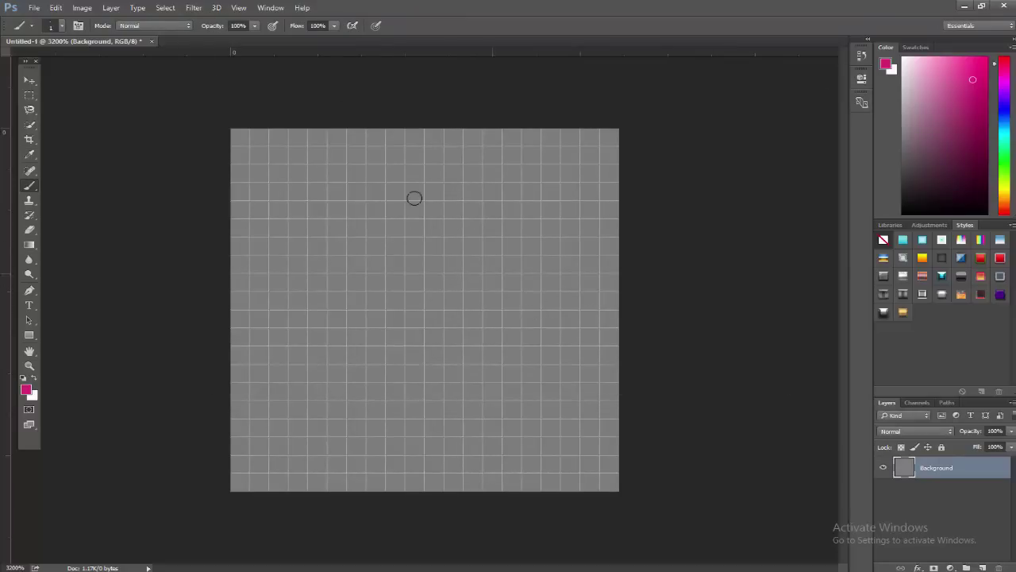
Step: Paint a diagonal test stroke across the canvas with the Brush tool and undo it
{"action": "mouse_move", "coordinate": [319, 237]}
{"action": "left_mouse_down"}
{"action": "mouse_move", "coordinate": [409, 239]}
{"action": "mouse_move", "coordinate": [455, 408]}
{"action": "mouse_move", "coordinate": [472, 444]}
{"action": "left_mouse_up"}
{"action": "key", "text": "ctrl+z"}
Step: Check whether the Grid and Pixel Grid overlays are enabled among the displayed extras
{"action": "left_click", "coordinate": [240, 9]}
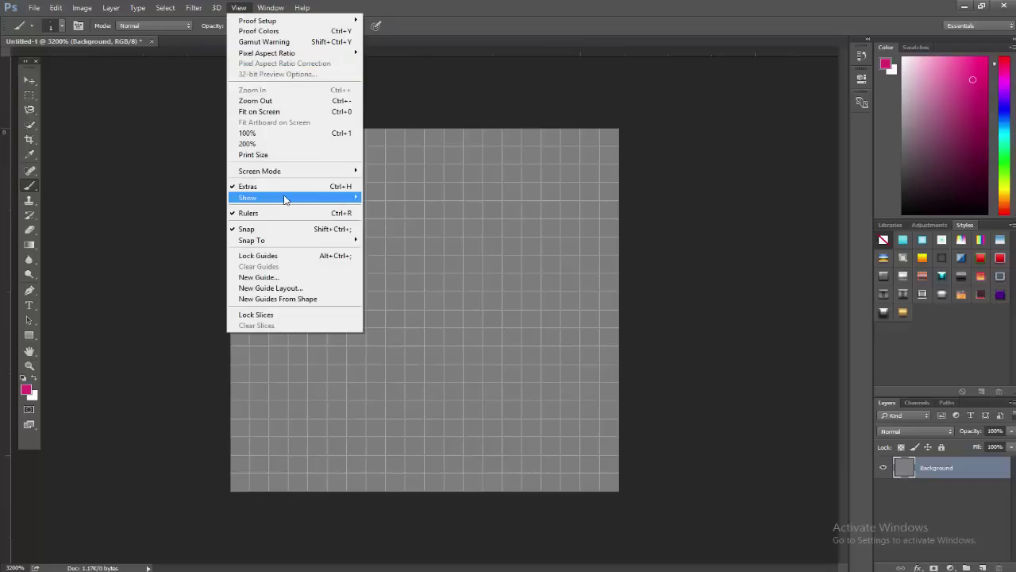
{"action": "mouse_move", "coordinate": [320, 200]}
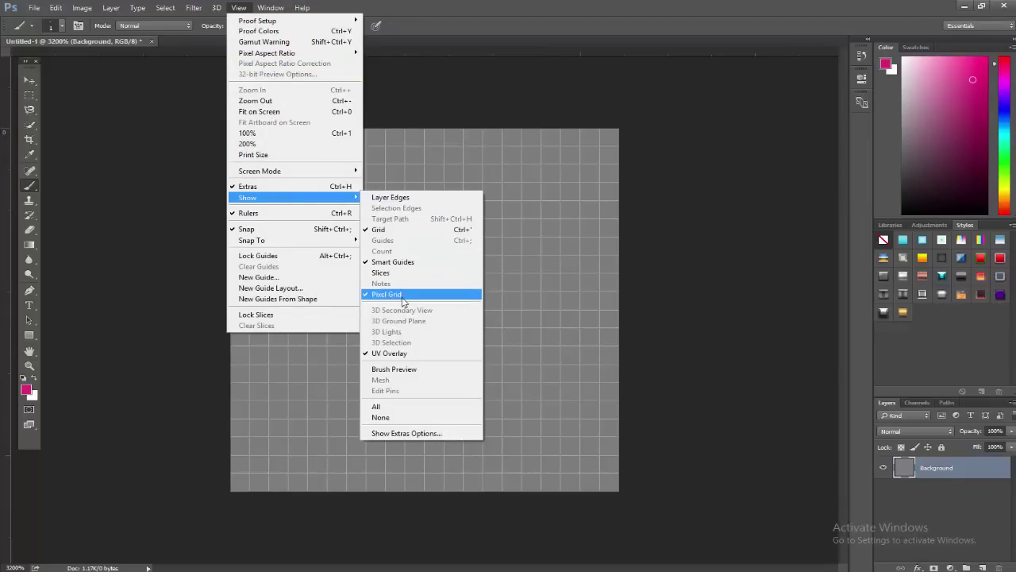
{"action": "left_click", "coordinate": [471, 14]}
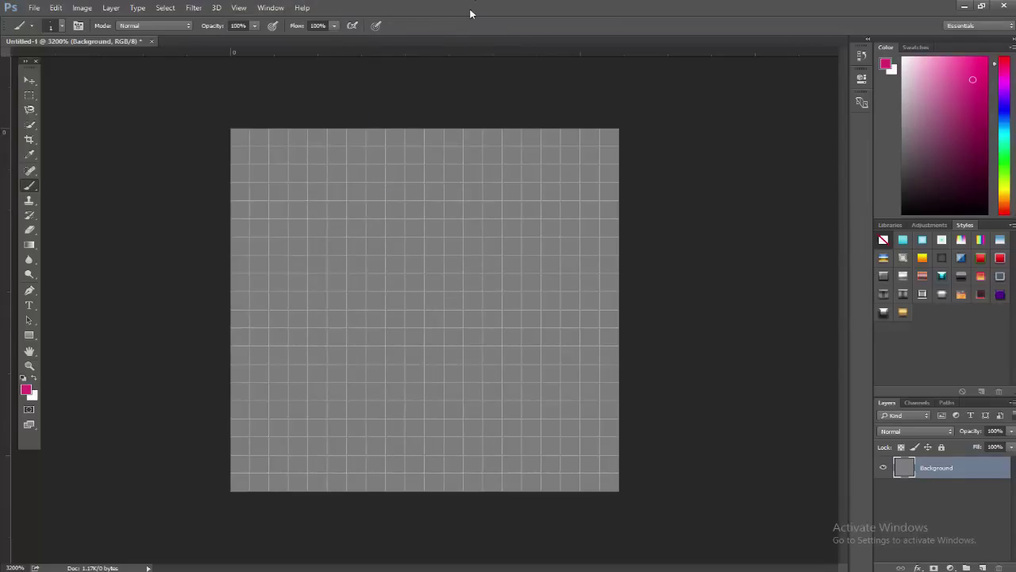
Step: Try the 1 px soft Brush with a few dabs and a curved stroke on the grid, and undo all marks
{"action": "left_click", "coordinate": [393, 208]}
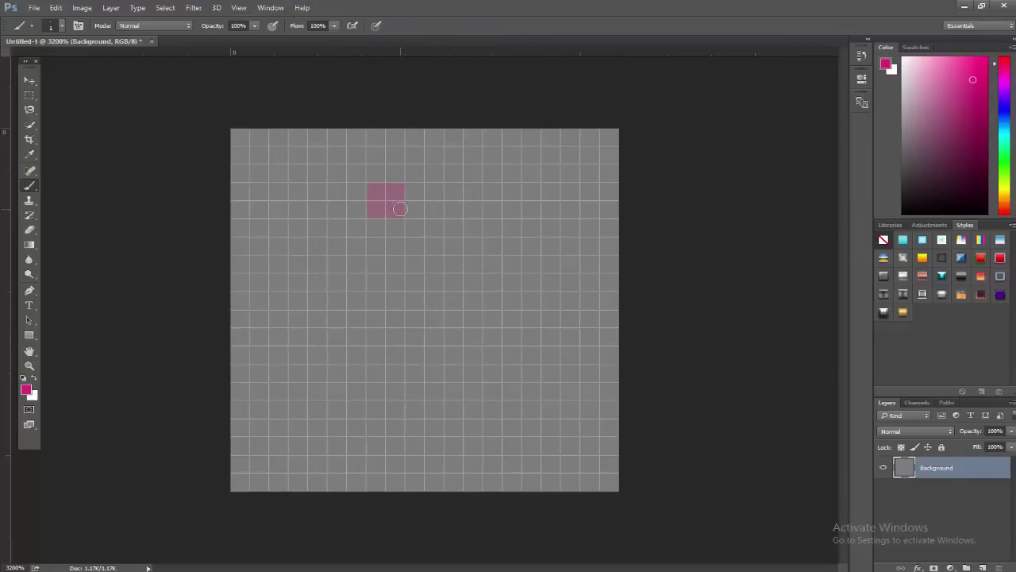
{"action": "key", "text": "ctrl+z"}
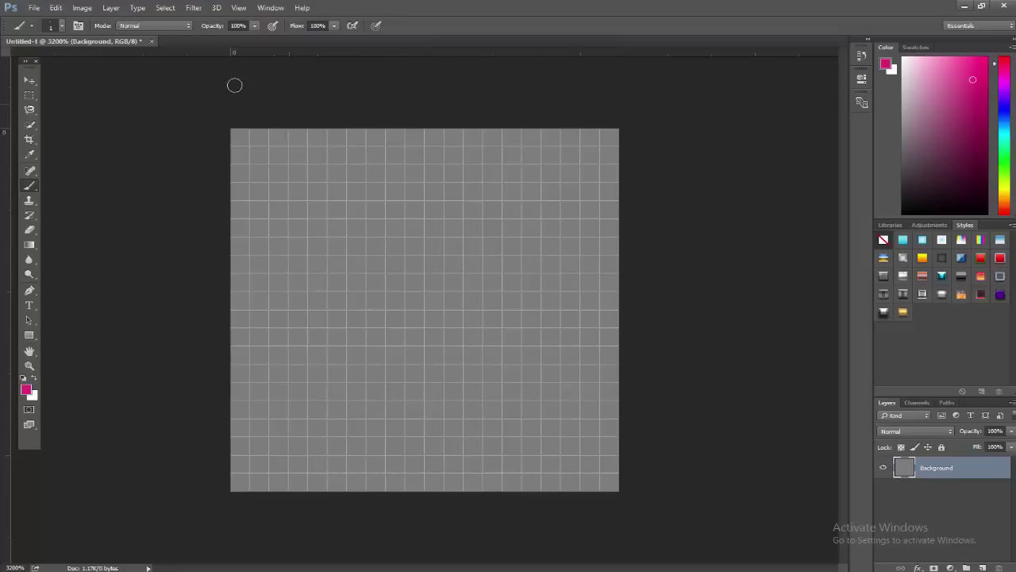
{"action": "left_click", "coordinate": [59, 26]}
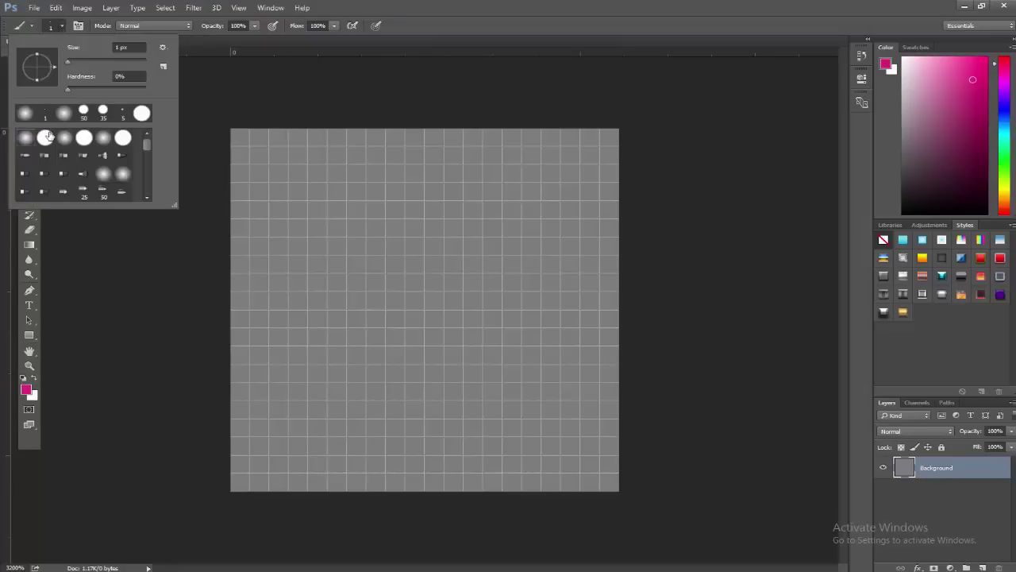
{"action": "key", "text": "Return"}
{"action": "left_click", "coordinate": [347, 199]}
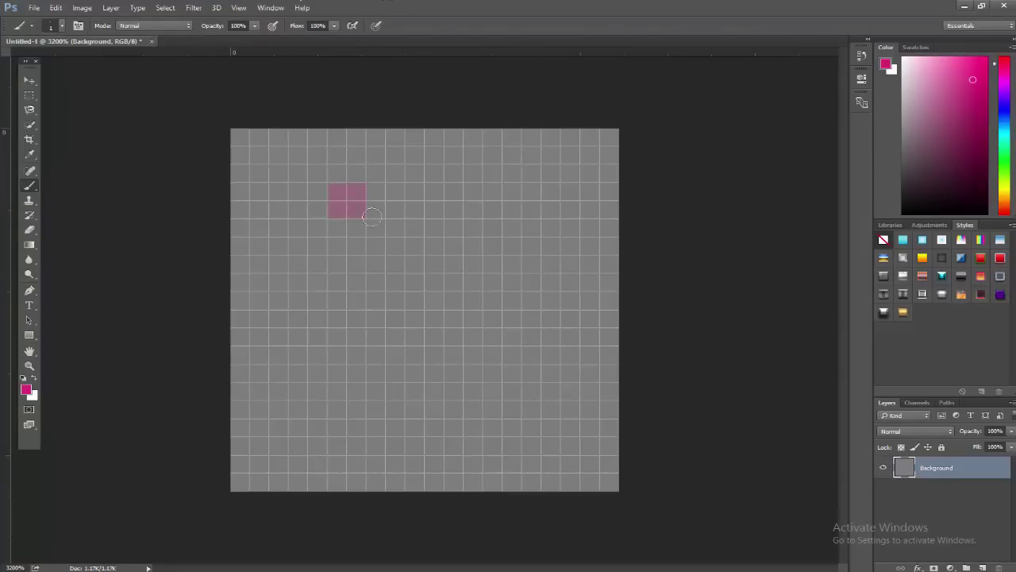
{"action": "left_click", "coordinate": [356, 221]}
{"action": "mouse_move", "coordinate": [405, 236]}
{"action": "left_mouse_down"}
{"action": "mouse_move", "coordinate": [468, 287]}
{"action": "mouse_move", "coordinate": [453, 354]}
{"action": "left_mouse_up"}
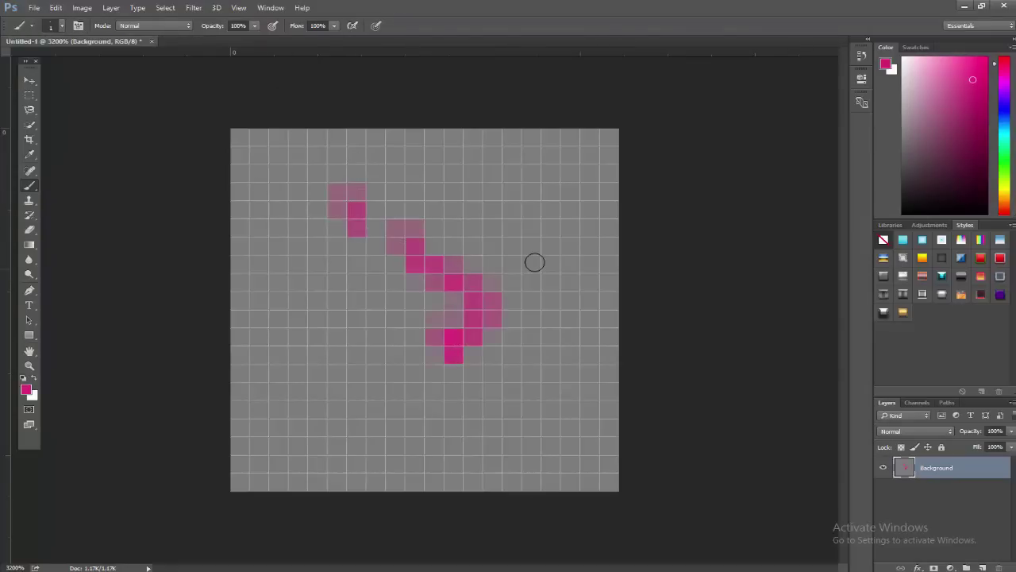
{"action": "key", "text": "ctrl+z"}
{"action": "key", "text": "ctrl+z"}
{"action": "key", "text": "ctrl+z"}
{"action": "key", "text": "ctrl+alt+z"}
{"action": "key", "text": "ctrl+alt+z"}
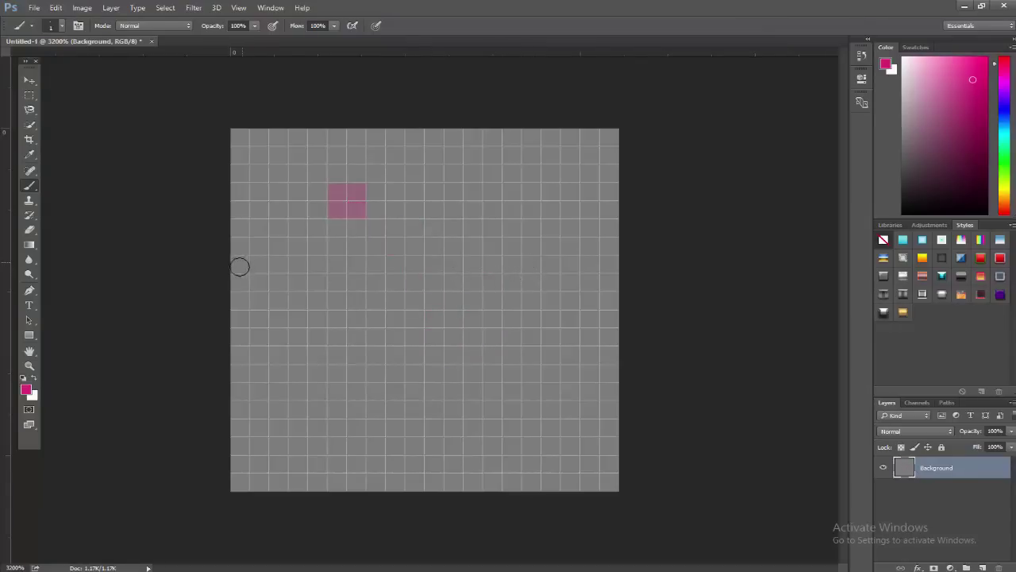
{"action": "key", "text": "ctrl+alt+z"}
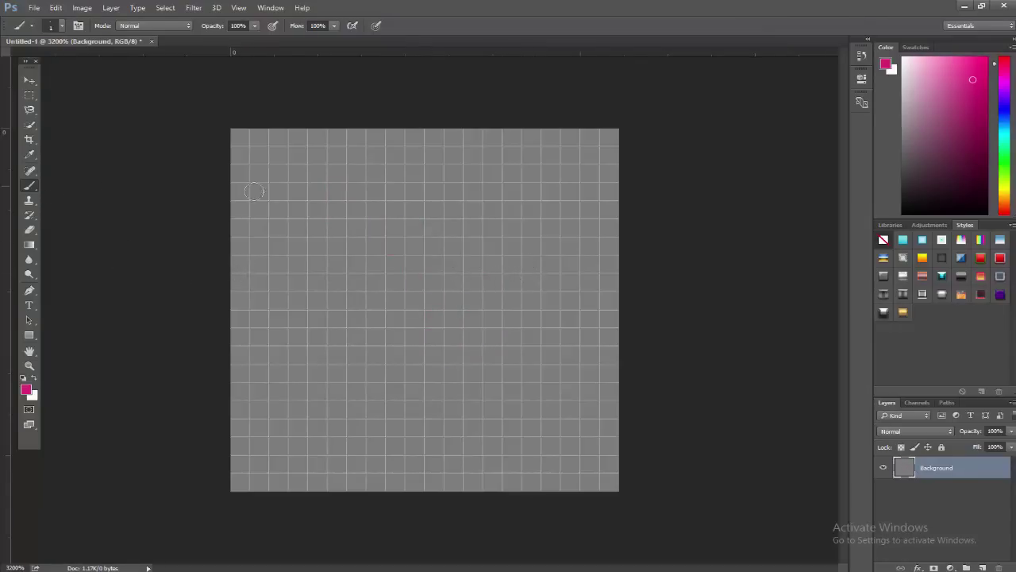
Step: Switch to the Pencil tool, try it with two single pixels and a short stroke on the grid, and undo all marks
{"action": "right_click", "coordinate": [29, 186]}
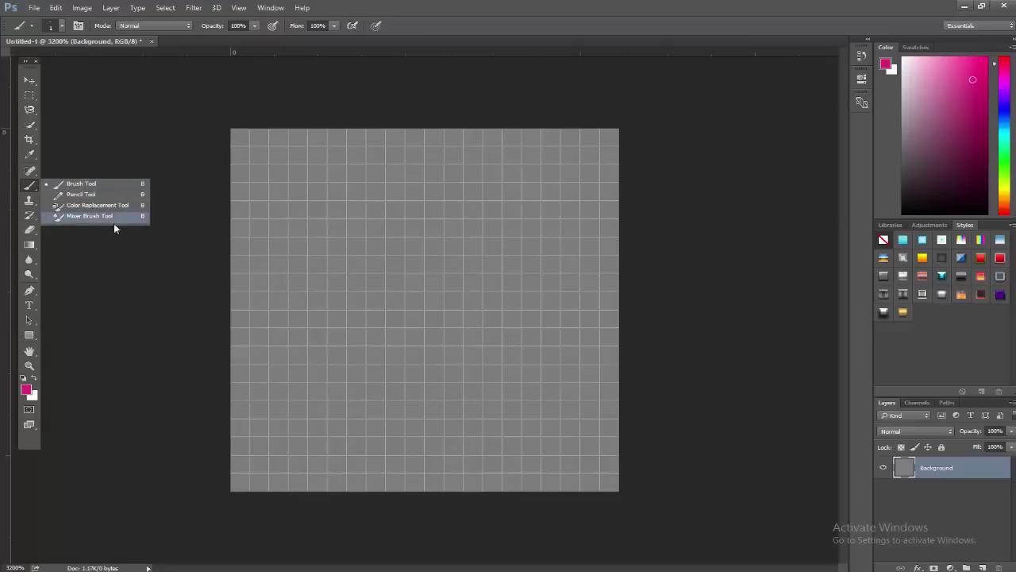
{"action": "left_click", "coordinate": [81, 194]}
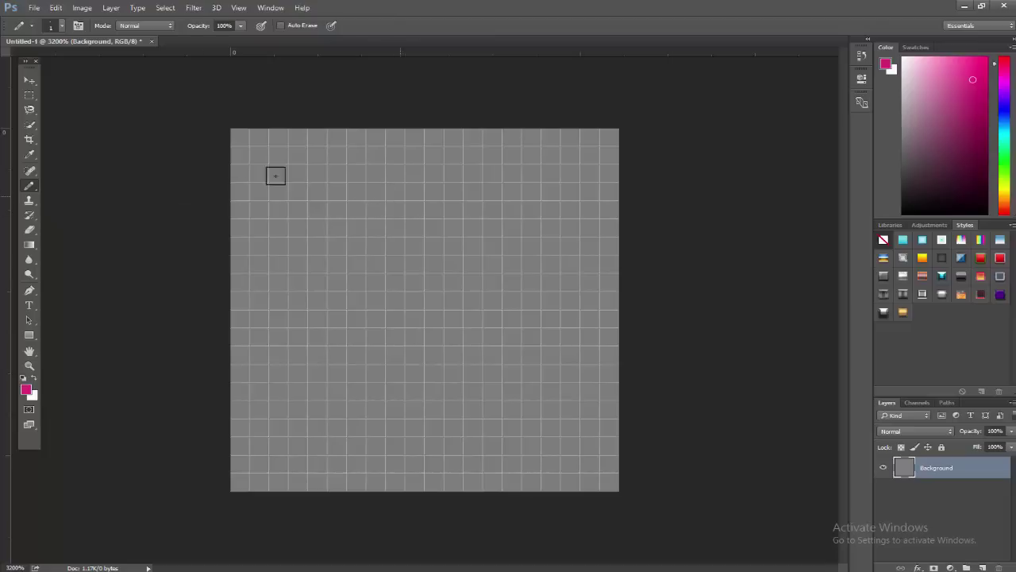
{"action": "left_click", "coordinate": [395, 228]}
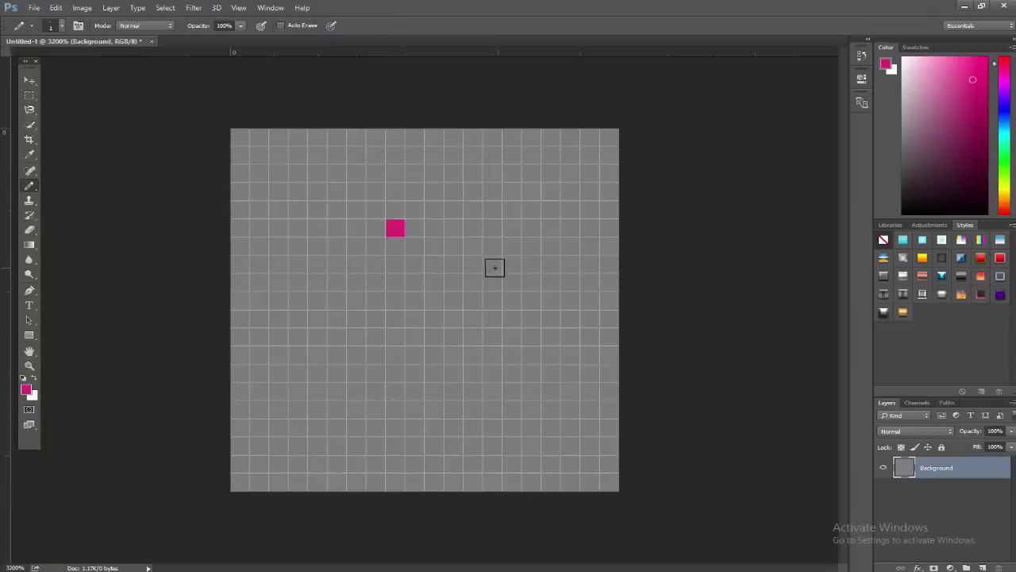
{"action": "left_click", "coordinate": [471, 280]}
{"action": "mouse_move", "coordinate": [376, 319]}
{"action": "left_mouse_down"}
{"action": "mouse_move", "coordinate": [419, 322]}
{"action": "mouse_move", "coordinate": [433, 337]}
{"action": "mouse_move", "coordinate": [415, 343]}
{"action": "mouse_move", "coordinate": [414, 355]}
{"action": "left_mouse_up"}
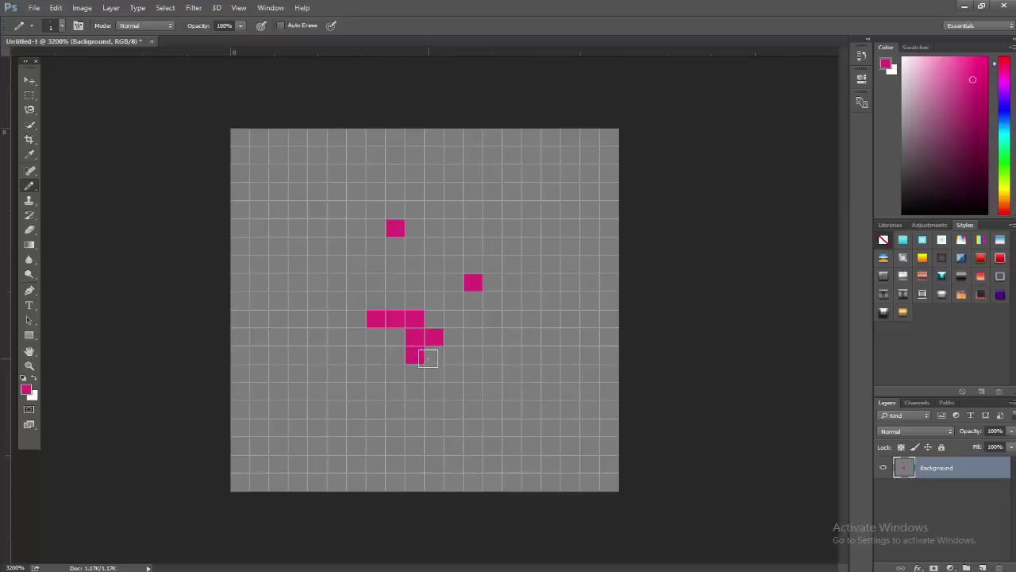
{"action": "key", "text": "ctrl+z"}
{"action": "key", "text": "ctrl+z"}
{"action": "key", "text": "ctrl+z"}
{"action": "key", "text": "ctrl+z"}
{"action": "key", "text": "ctrl+alt+z"}
{"action": "key", "text": "ctrl+alt+z"}
{"action": "key", "text": "ctrl+alt+z"}
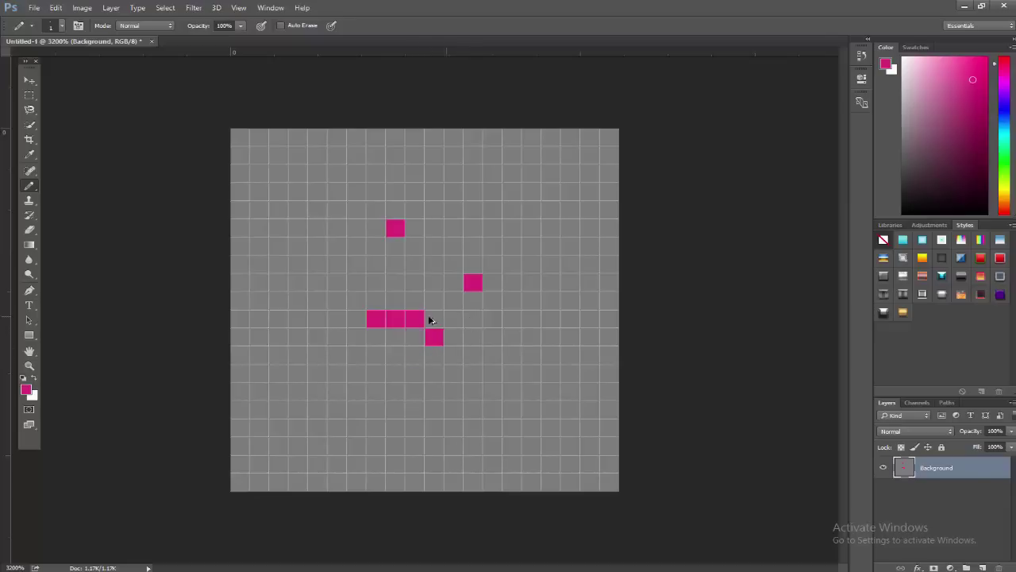
{"action": "key", "text": "ctrl+alt+z"}
{"action": "key", "text": "ctrl+alt+z"}
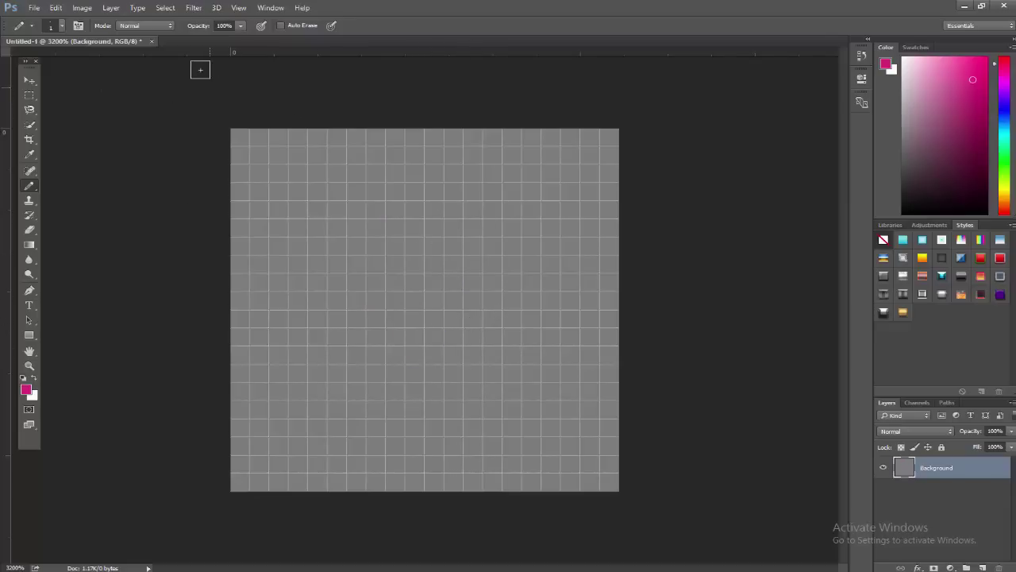
Step: Set the Pencil's size to 1 px
{"action": "left_click", "coordinate": [61, 26]}
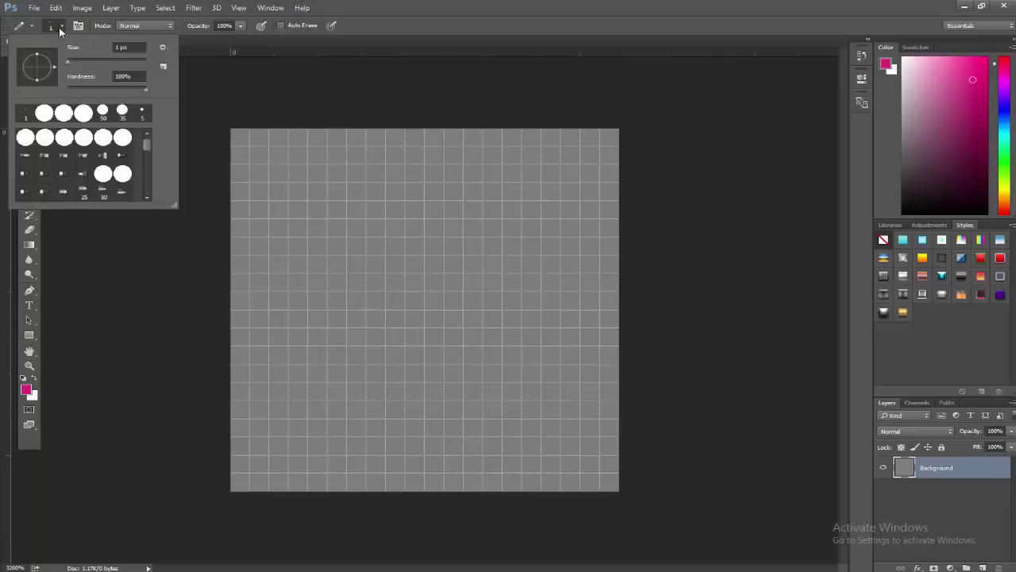
{"action": "left_click", "coordinate": [67, 61]}
{"action": "key", "text": "Return"}
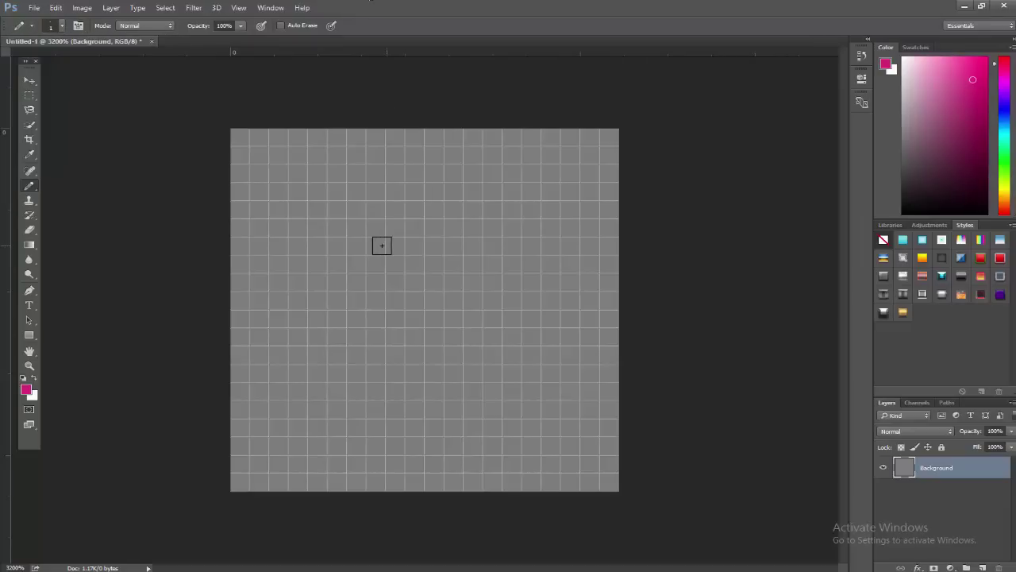
Step: Dot scattered single test pixels in pink across the middle and upper part of the canvas with the Pencil
{"action": "left_click", "coordinate": [395, 247]}
{"action": "left_click", "coordinate": [492, 283]}
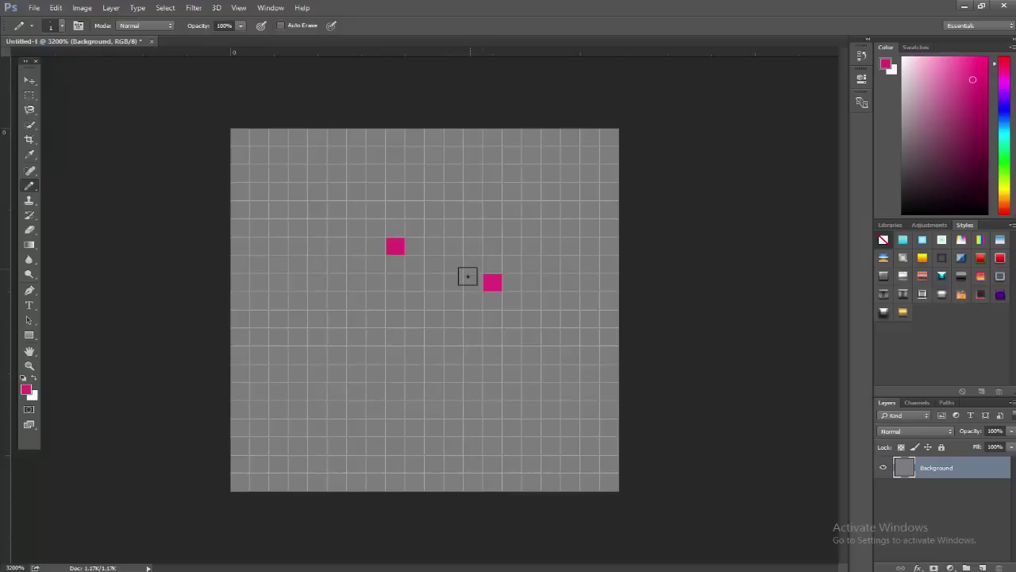
{"action": "left_click", "coordinate": [473, 300]}
{"action": "left_click", "coordinate": [473, 337]}
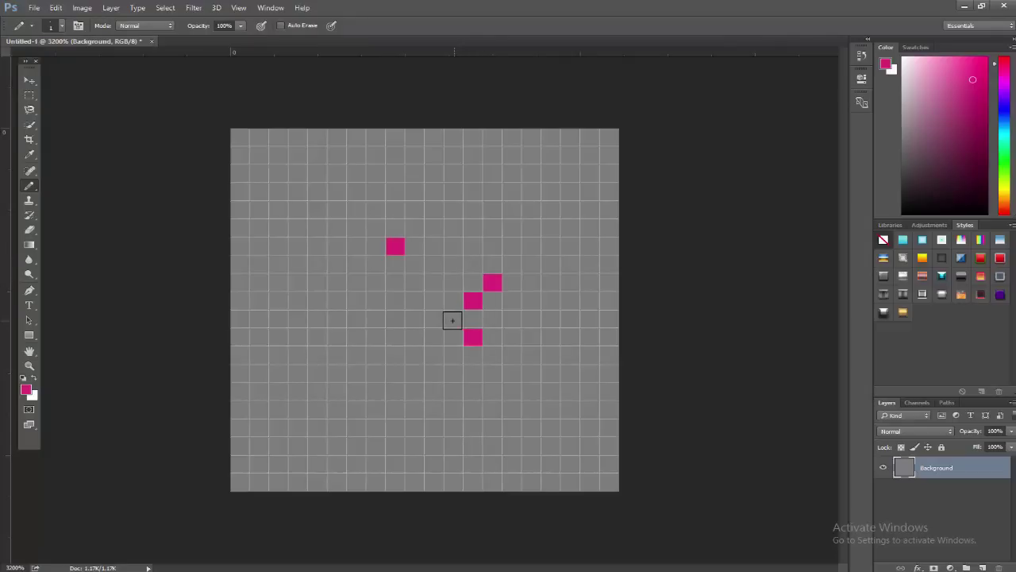
{"action": "left_click", "coordinate": [370, 333]}
{"action": "left_click", "coordinate": [318, 301]}
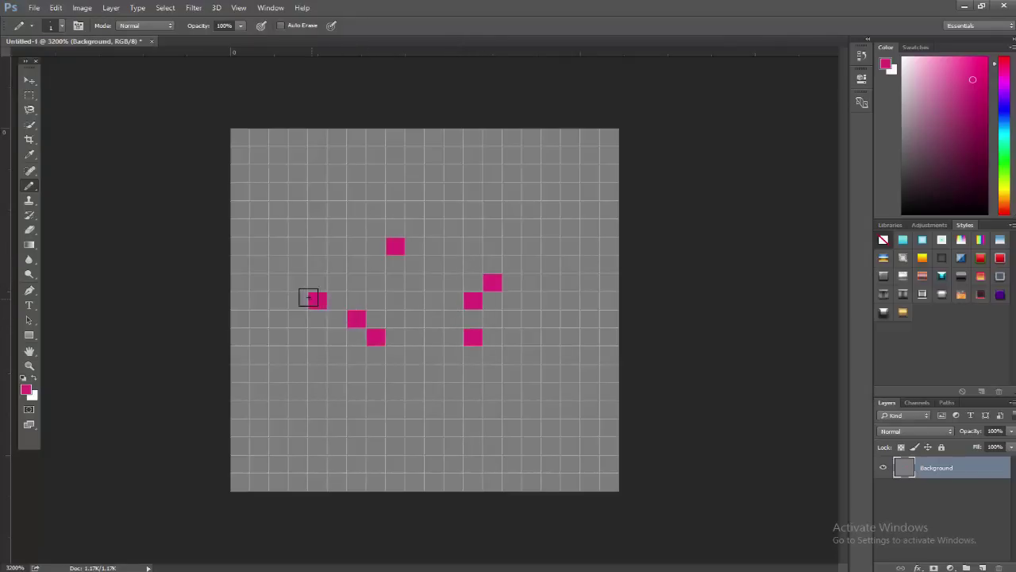
{"action": "left_click", "coordinate": [318, 282]}
{"action": "left_click", "coordinate": [454, 246]}
{"action": "left_click", "coordinate": [375, 155]}
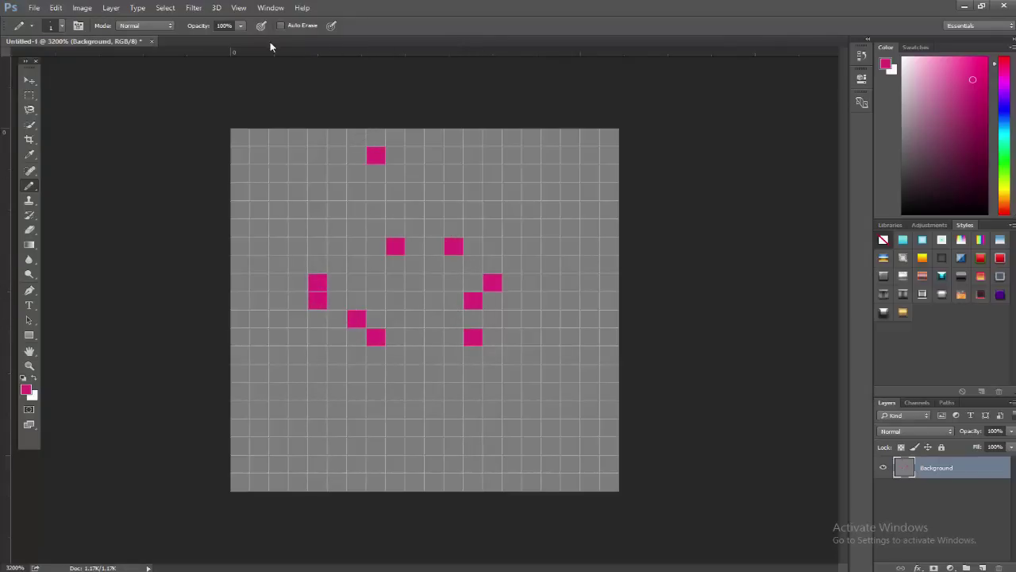
Step: Hide the Grid overlay from the displayed extras, leaving the Pixel Grid enabled
{"action": "left_click", "coordinate": [240, 9]}
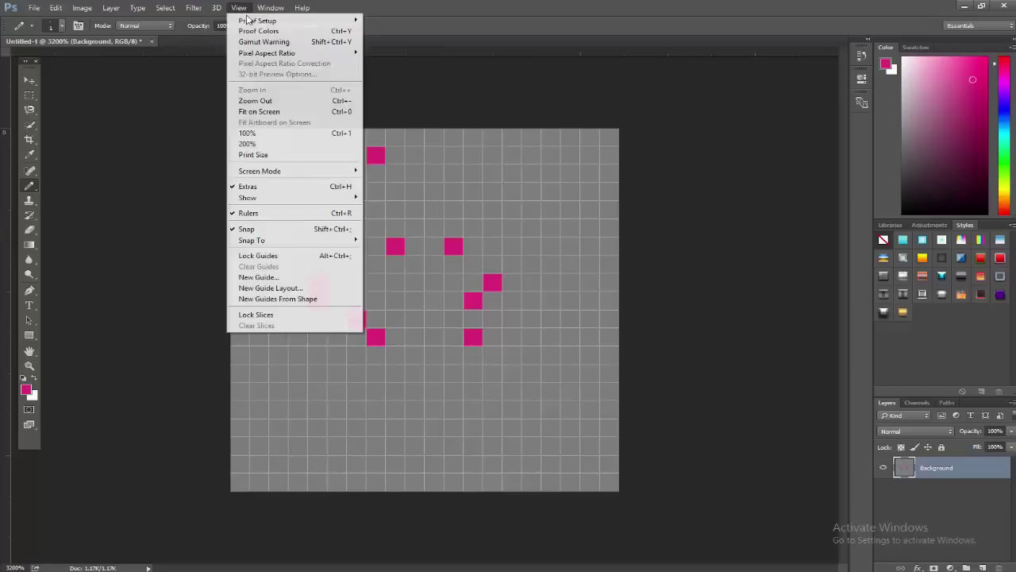
{"action": "mouse_move", "coordinate": [281, 197]}
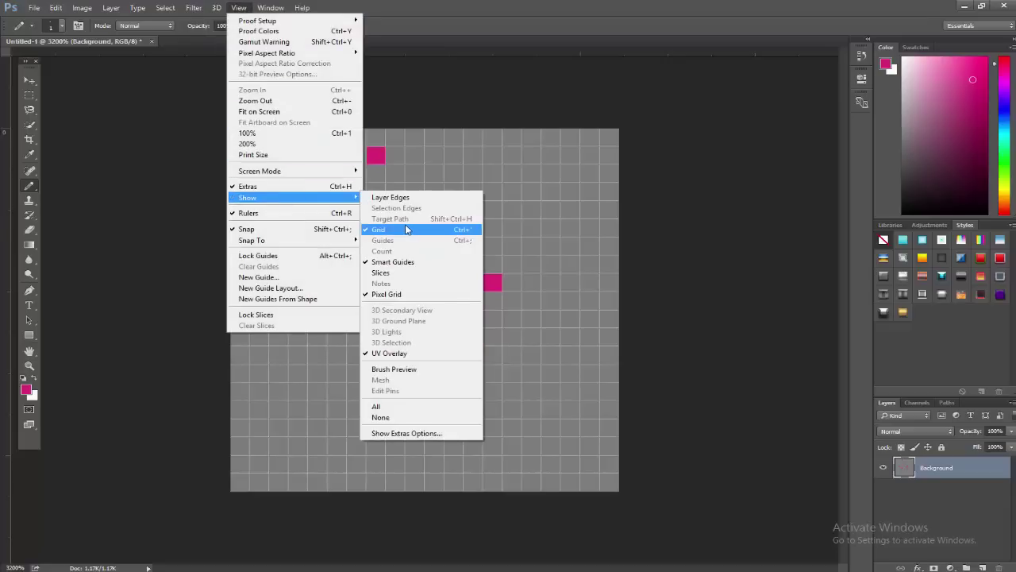
{"action": "left_click", "coordinate": [380, 230]}
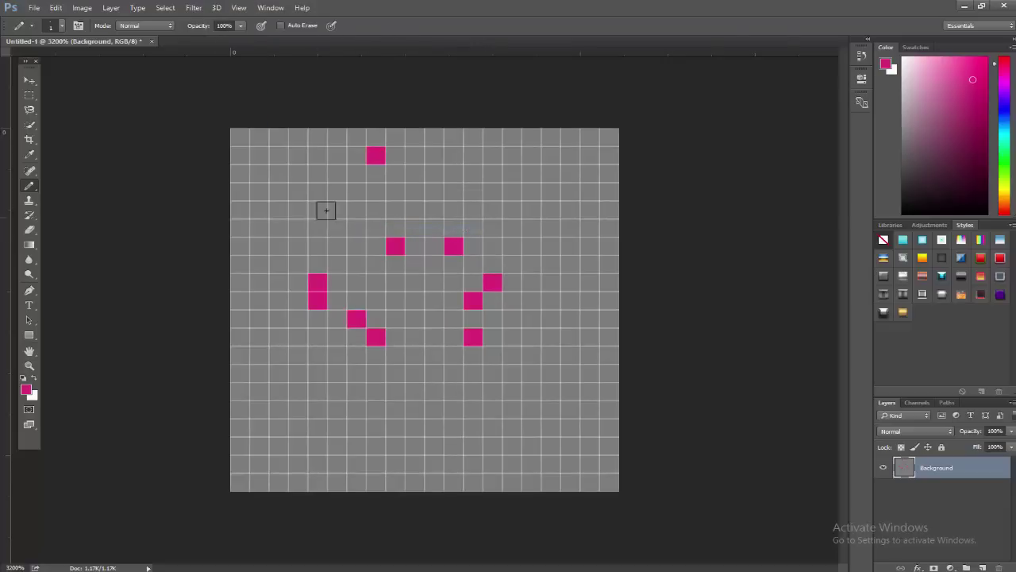
Step: Add more single test pixels on the pixel grid with the Pencil, finishing with a stroke toward the upper middle
{"action": "left_click", "coordinate": [415, 209]}
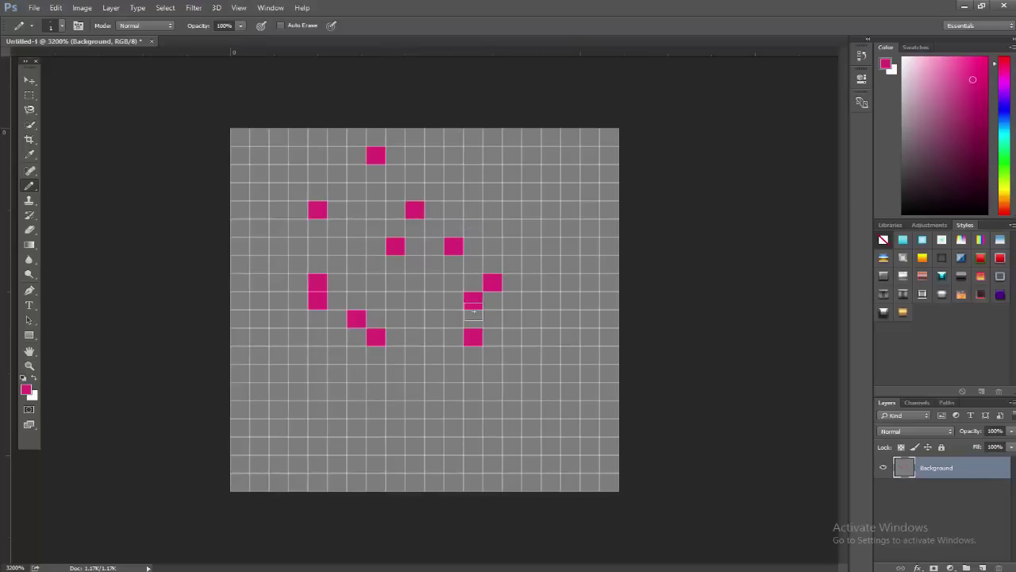
{"action": "left_click", "coordinate": [452, 392]}
{"action": "left_click", "coordinate": [493, 428]}
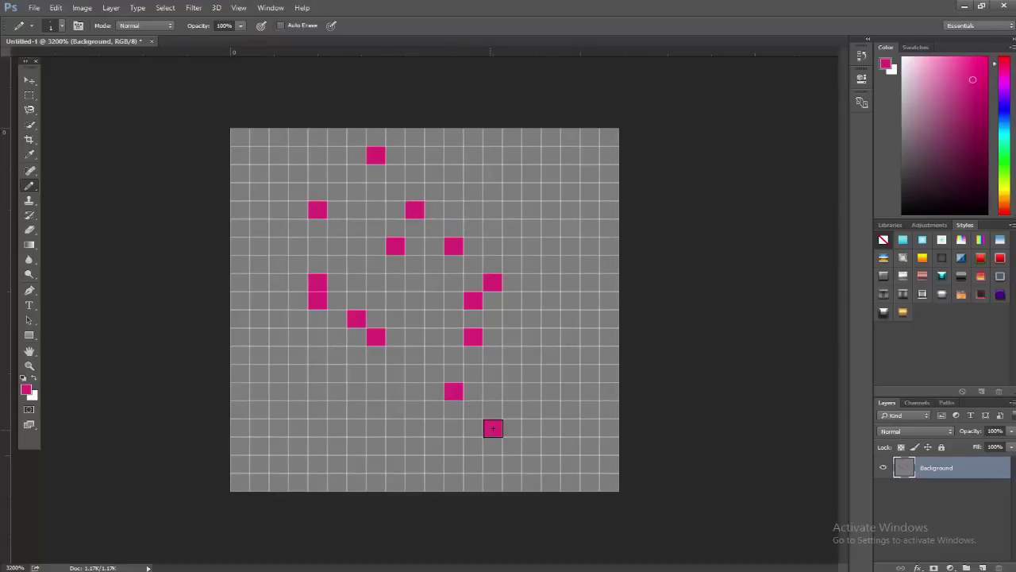
{"action": "left_click", "coordinate": [512, 391]}
{"action": "left_click", "coordinate": [531, 354]}
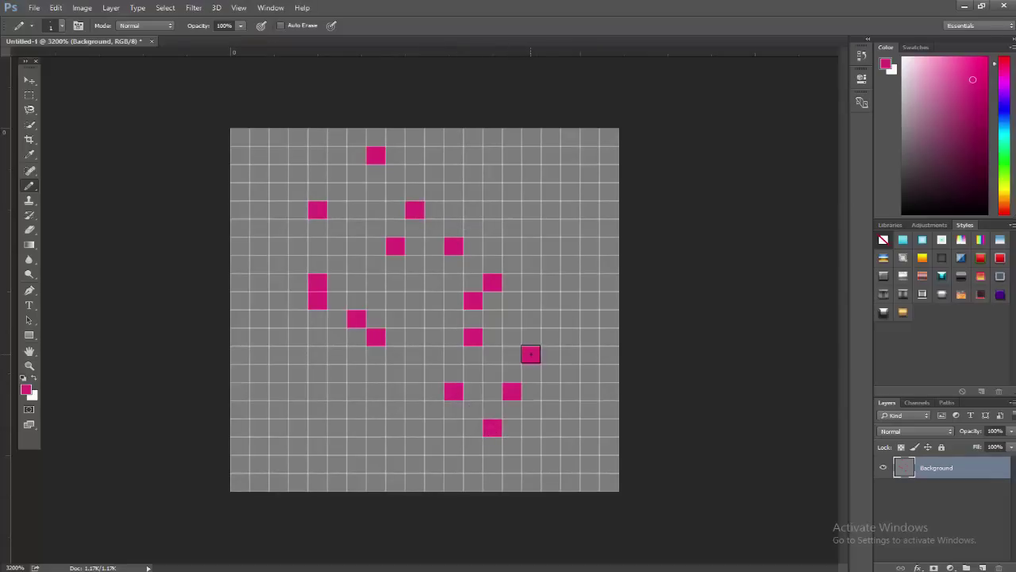
{"action": "left_click", "coordinate": [531, 300]}
{"action": "mouse_move", "coordinate": [524, 258]}
{"action": "left_mouse_down"}
{"action": "mouse_move", "coordinate": [508, 223]}
{"action": "mouse_move", "coordinate": [491, 229]}
{"action": "mouse_move", "coordinate": [489, 208]}
{"action": "mouse_move", "coordinate": [449, 198]}
{"action": "mouse_move", "coordinate": [453, 153]}
{"action": "left_mouse_up"}
Step: Step back through the history to remove the Pencil test pixels from the canvas
{"action": "key", "text": "ctrl+alt+z"}
{"action": "key", "text": "ctrl+alt+z"}
{"action": "key", "text": "ctrl+alt+z"}
{"action": "key", "text": "ctrl+alt+z"}
{"action": "key", "text": "ctrl+alt+z"}
{"action": "key", "text": "ctrl+alt+z"}
{"action": "key", "text": "ctrl+alt+z"}
{"action": "key", "text": "ctrl+alt+z"}
{"action": "key", "text": "ctrl+alt+z"}
{"action": "key", "text": "ctrl+alt+z"}
{"action": "key", "text": "ctrl+alt+z"}
{"action": "key", "text": "ctrl+alt+z"}
{"action": "key", "text": "ctrl+alt+z"}
{"action": "key", "text": "ctrl+alt+z"}
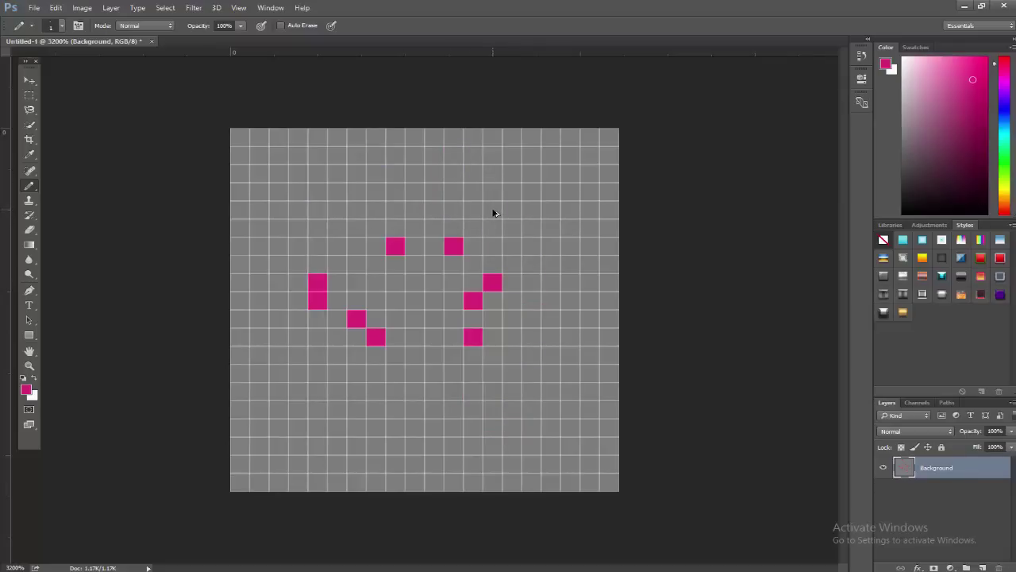
{"action": "key", "text": "ctrl+alt+z"}
{"action": "key", "text": "ctrl+alt+z"}
{"action": "key", "text": "ctrl+alt+z"}
{"action": "key", "text": "ctrl+alt+z"}
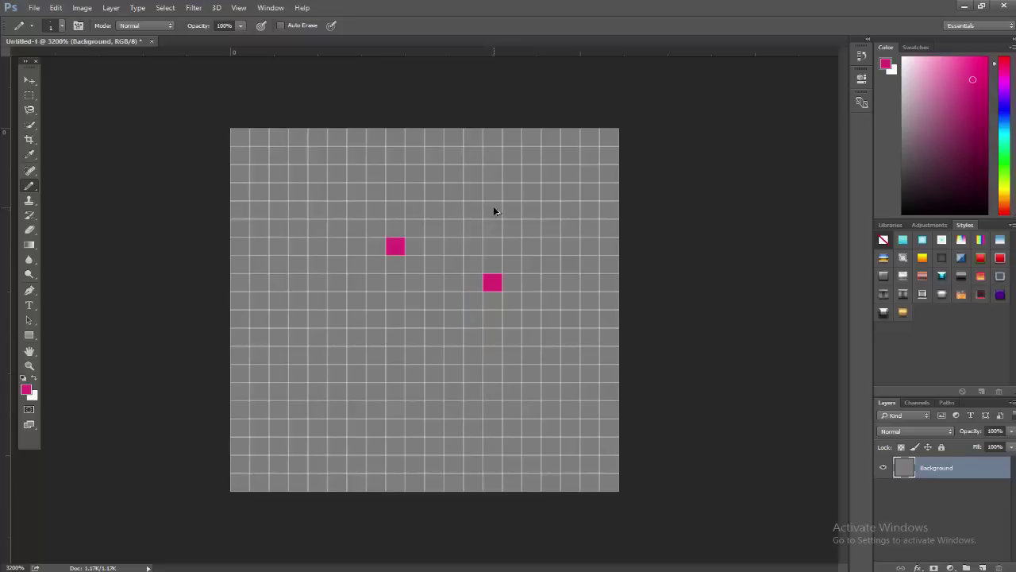
Step: Select the regular Eraser tool, set its mode to Pencil and reduce its size to 1 px
{"action": "left_click", "coordinate": [30, 230]}
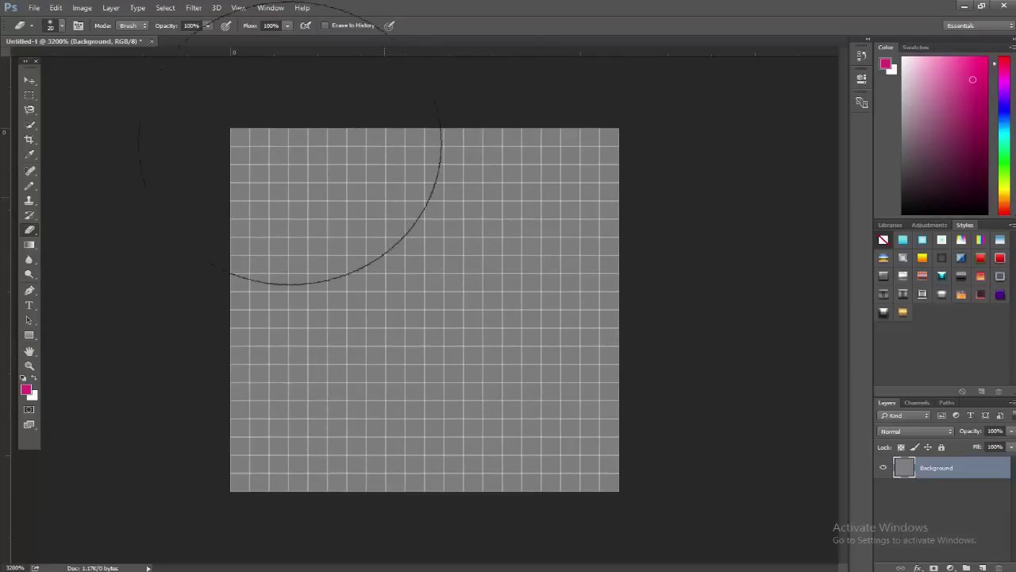
{"action": "left_click", "coordinate": [30, 230]}
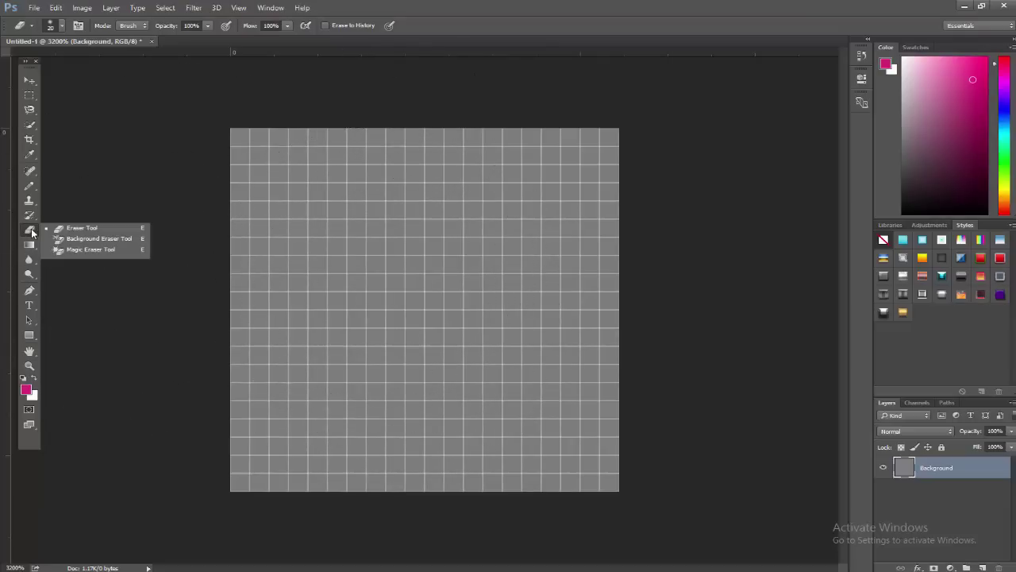
{"action": "left_click", "coordinate": [32, 231]}
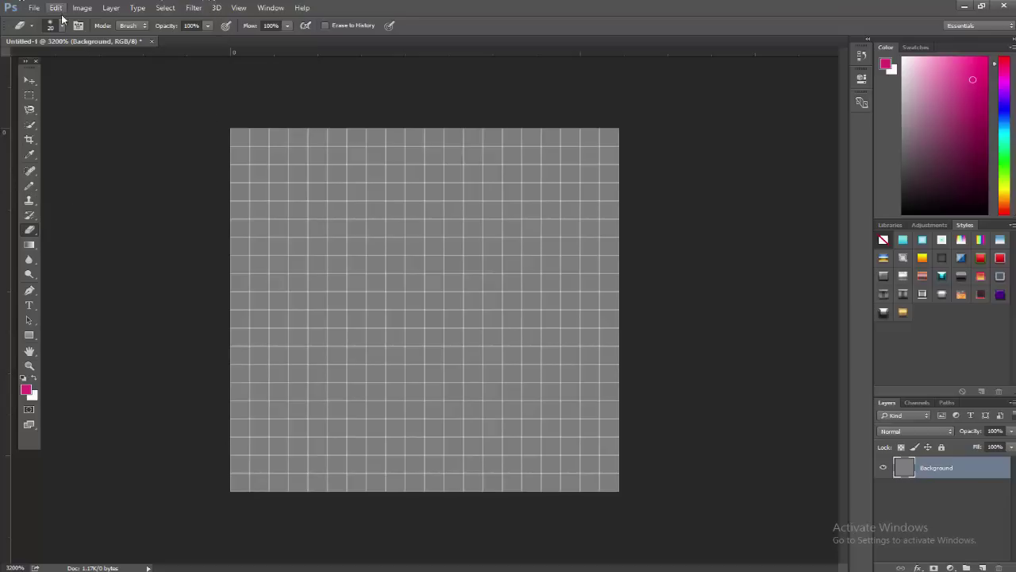
{"action": "left_click", "coordinate": [130, 26]}
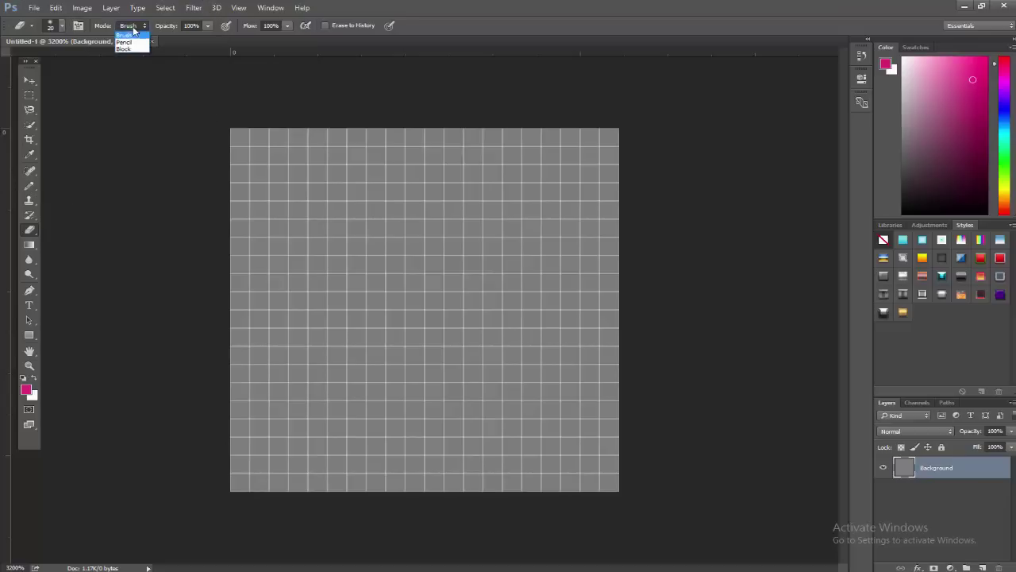
{"action": "left_click", "coordinate": [135, 42]}
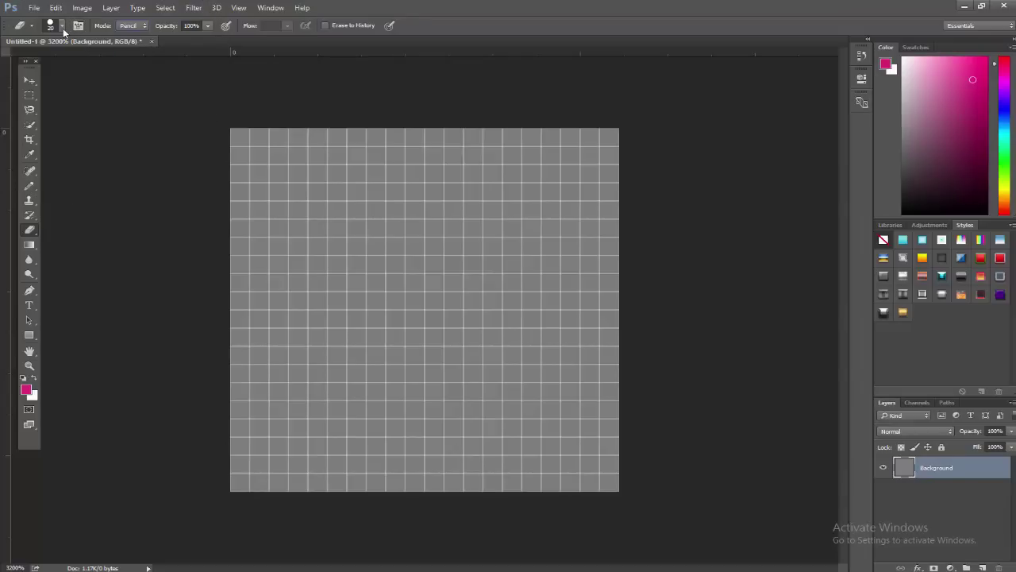
{"action": "left_click", "coordinate": [62, 27]}
{"action": "mouse_move", "coordinate": [76, 61]}
{"action": "left_mouse_down"}
{"action": "mouse_move", "coordinate": [66, 61]}
{"action": "mouse_move", "coordinate": [160, 92]}
{"action": "left_mouse_up"}
{"action": "key", "text": "Return"}
Step: Draw a descending test stroke with the Pencil, try the 1 px Eraser on its end, and undo both
{"action": "key", "text": "b"}
{"action": "mouse_move", "coordinate": [337, 264]}
{"action": "left_mouse_down"}
{"action": "mouse_move", "coordinate": [579, 401]}
{"action": "mouse_move", "coordinate": [585, 395]}
{"action": "left_mouse_up"}
{"action": "key", "text": "e"}
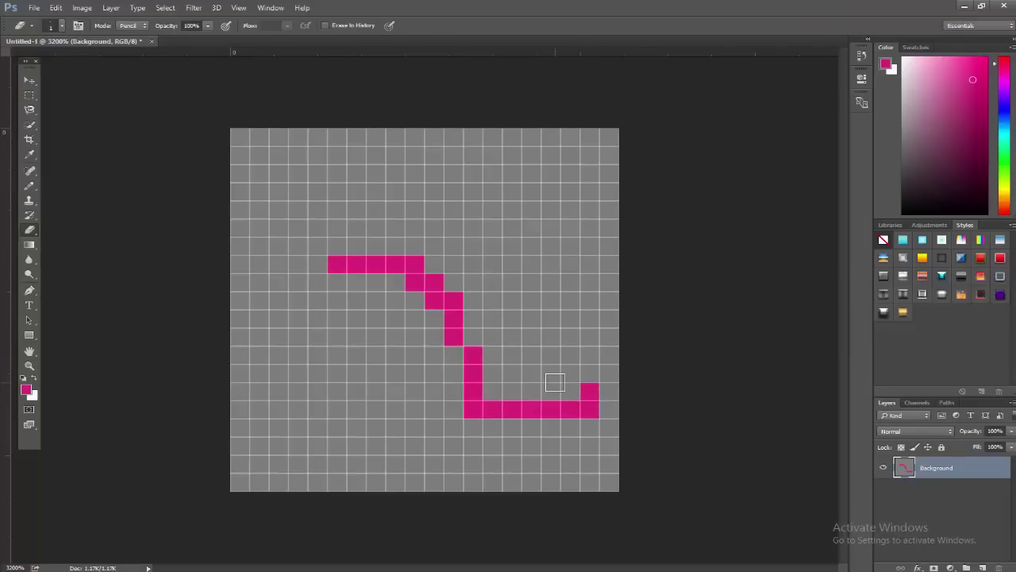
{"action": "left_click", "coordinate": [588, 387]}
{"action": "key", "text": "ctrl+alt+z"}
{"action": "key", "text": "ctrl+alt+z"}
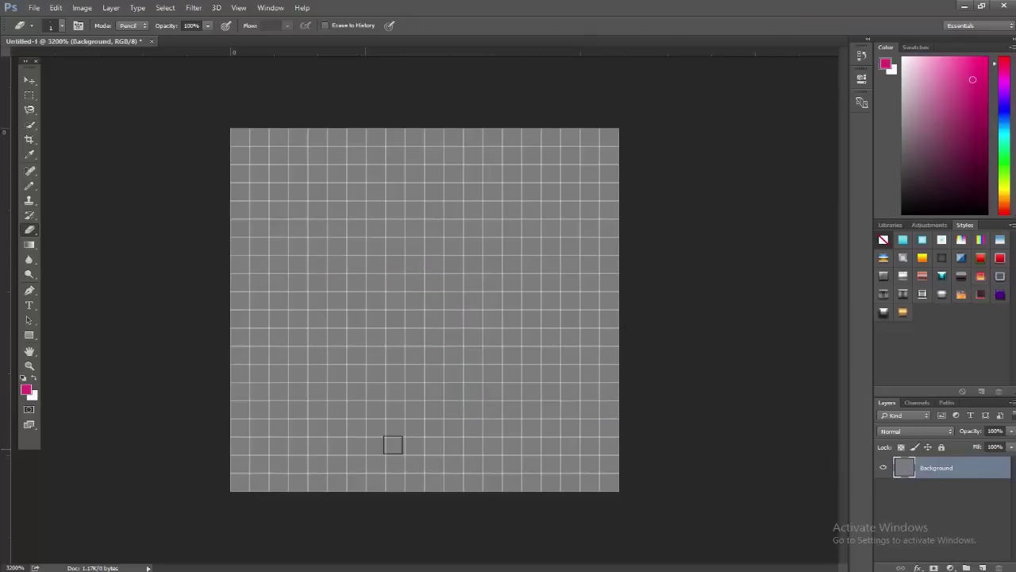
Step: Return to the Pencil tool and set the Image Interpolation preference to Nearest Neighbor (preserve hard edges)
{"action": "key", "text": "b"}
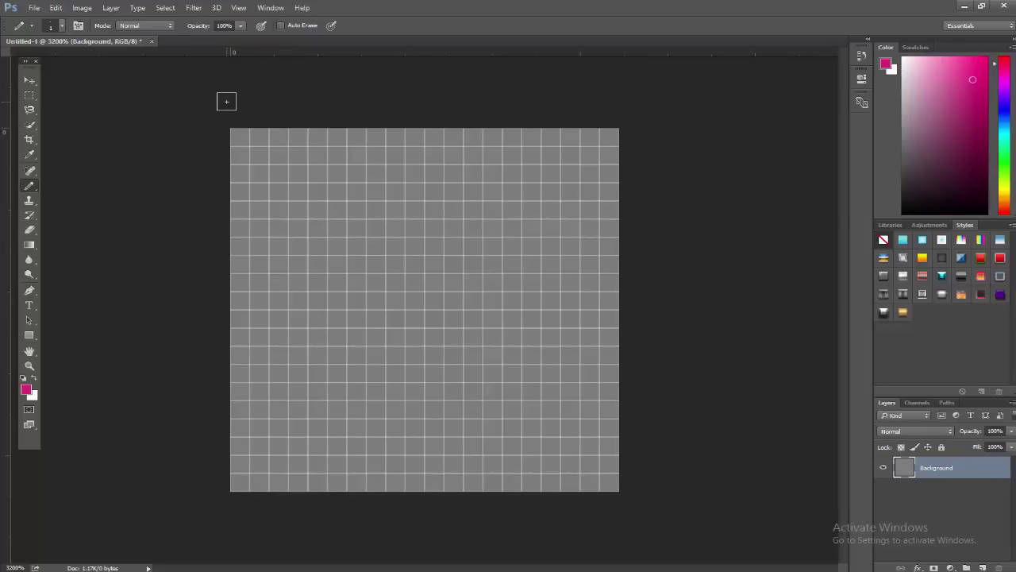
{"action": "left_click", "coordinate": [56, 8]}
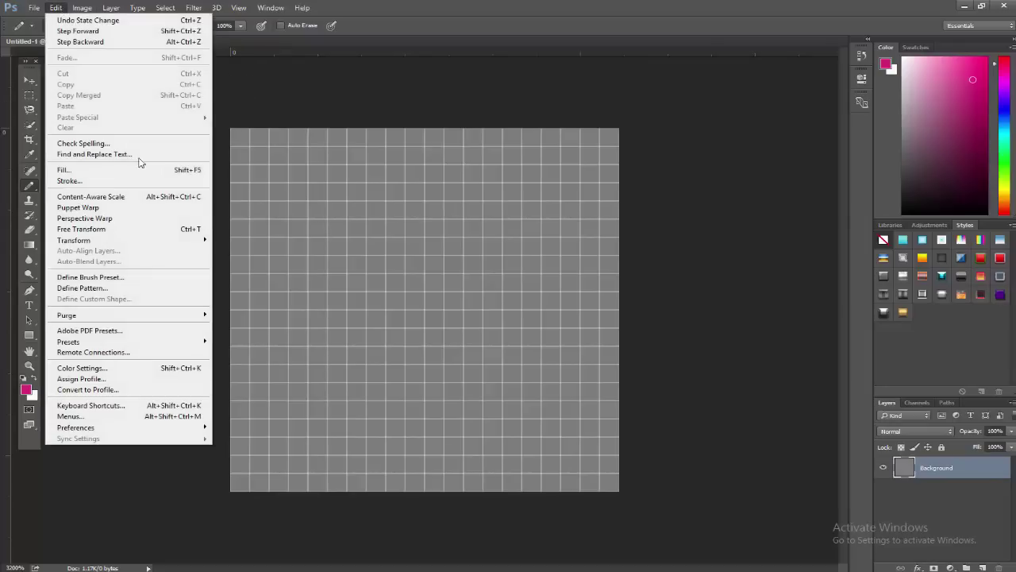
{"action": "mouse_move", "coordinate": [148, 428]}
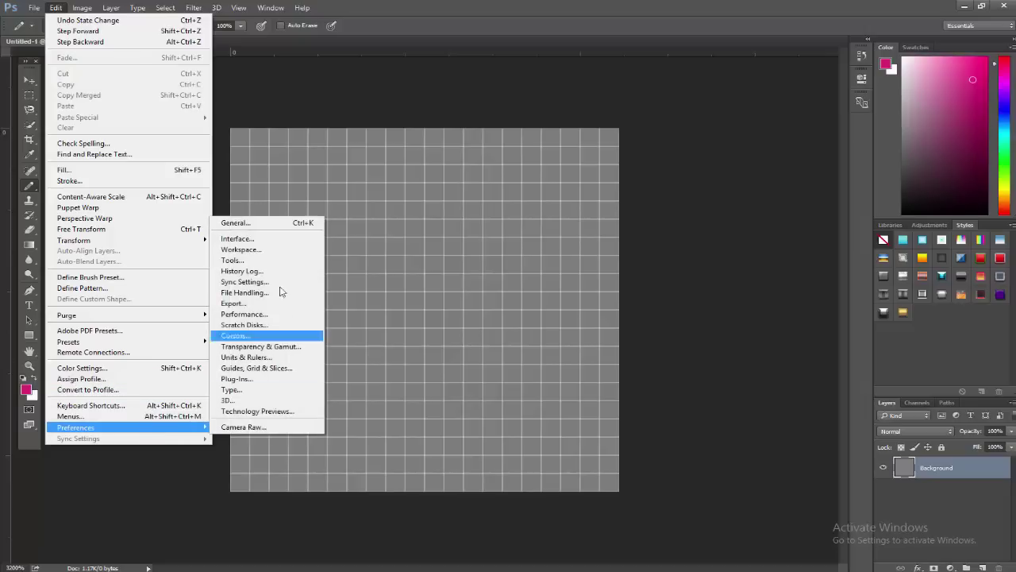
{"action": "left_click", "coordinate": [277, 229]}
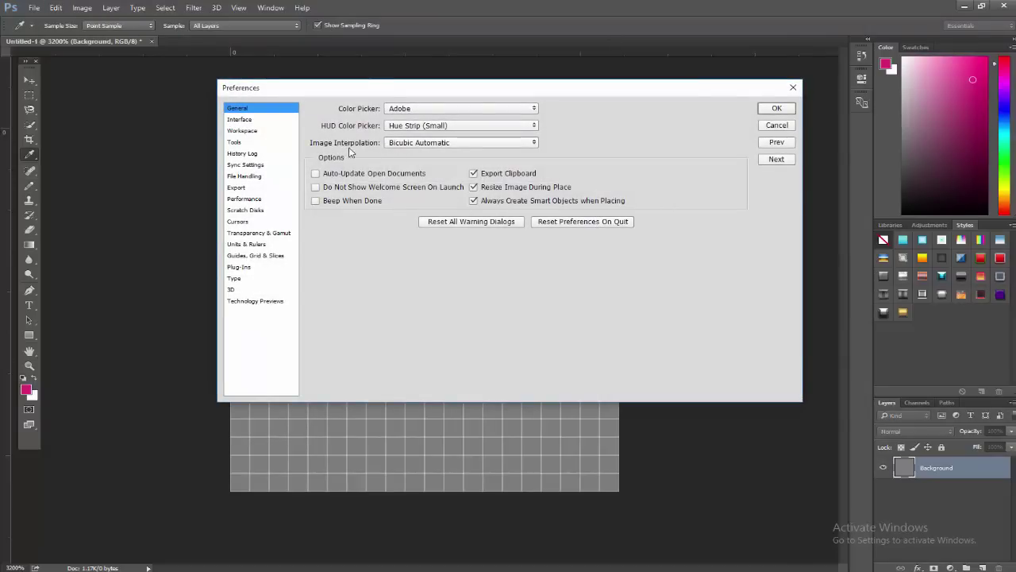
{"action": "left_click", "coordinate": [425, 143]}
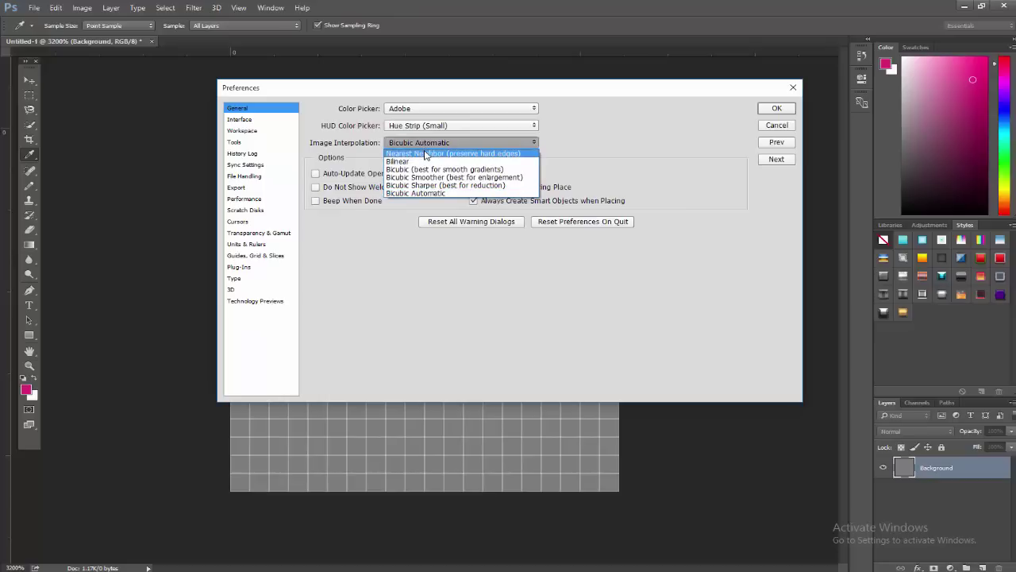
{"action": "left_click", "coordinate": [479, 154]}
{"action": "left_click", "coordinate": [777, 108]}
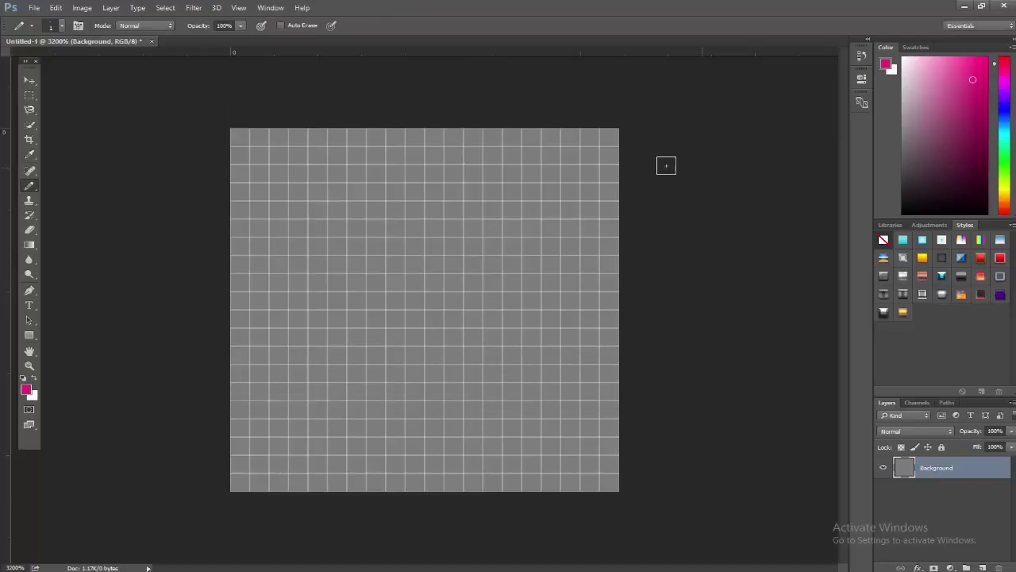
Step: Paint a curved pink Pencil stroke from the upper middle around to the canvas's left edge, plus a few separate pixels
{"action": "mouse_move", "coordinate": [368, 208]}
{"action": "left_mouse_down"}
{"action": "mouse_move", "coordinate": [223, 389]}
{"action": "mouse_move", "coordinate": [259, 299]}
{"action": "left_mouse_up"}
{"action": "left_click_drag", "start_coordinate": [317, 336], "coordinate": [337, 337]}
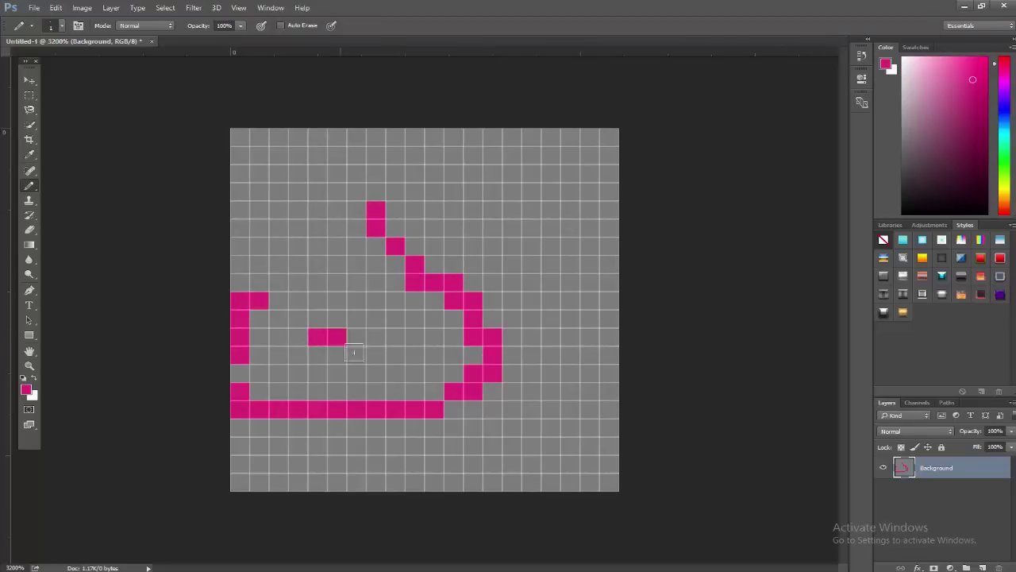
{"action": "left_click", "coordinate": [375, 373]}
{"action": "left_click", "coordinate": [562, 412]}
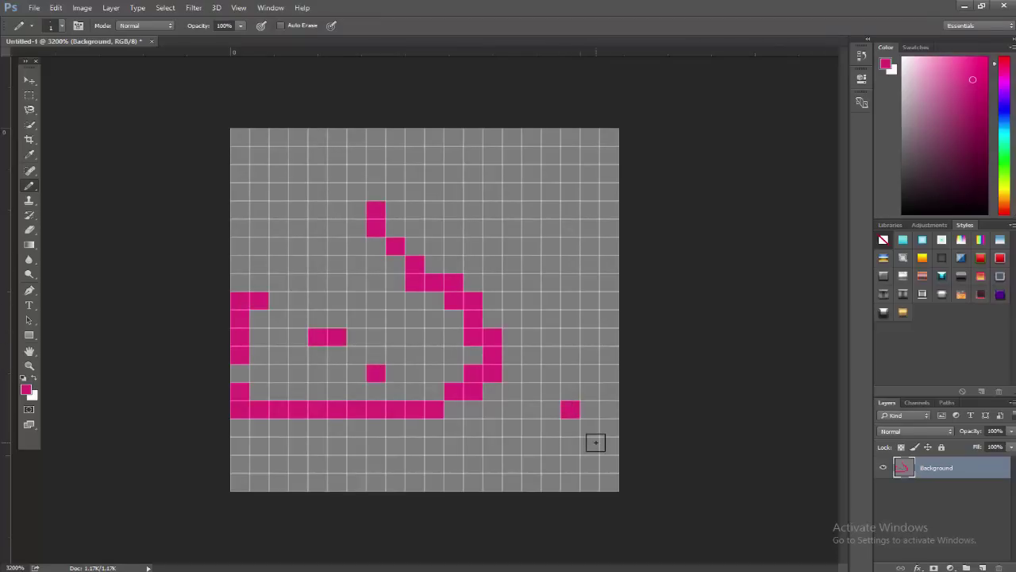
Step: Undo the pink Pencil strokes and separate pixels until the canvas is plain gray
{"action": "key", "text": "ctrl+alt+z"}
{"action": "key", "text": "ctrl+alt+z"}
{"action": "key", "text": "ctrl+alt+z"}
{"action": "key", "text": "ctrl+alt+z"}
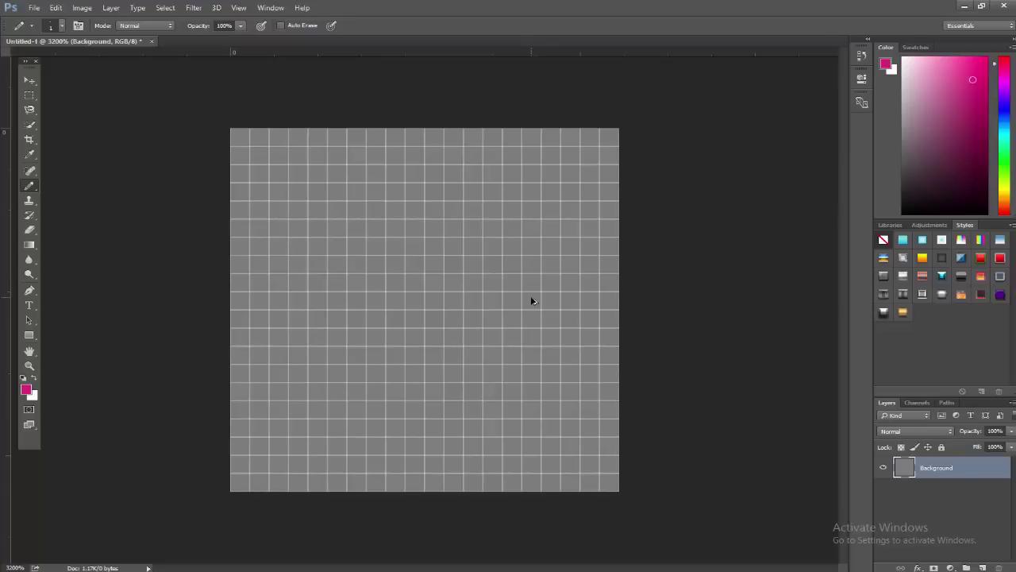
Step: Add a new layer above the Background and set the foreground color to orange (ff7800)
{"action": "key", "text": "ctrl+shift+n"}
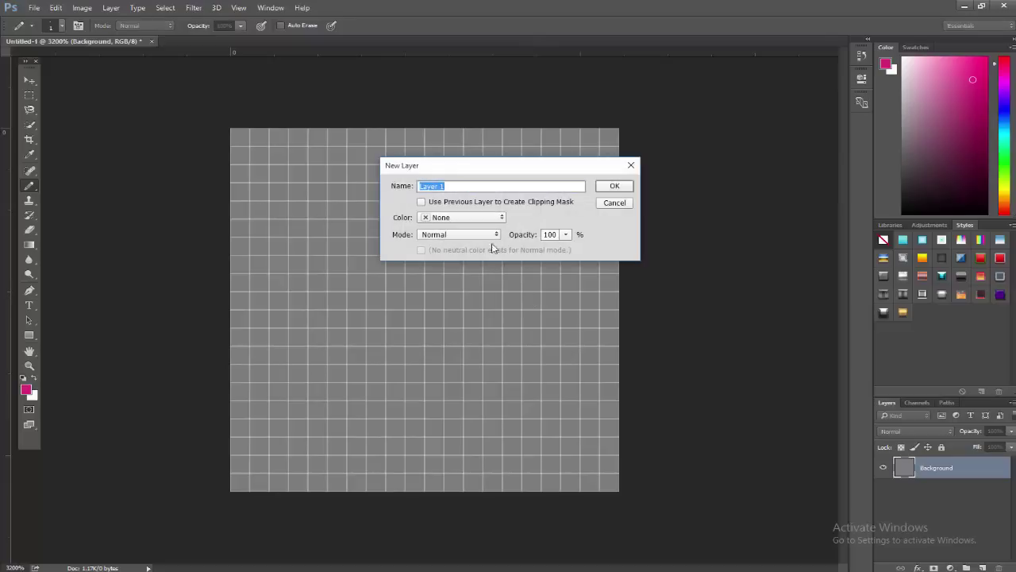
{"action": "left_click", "coordinate": [608, 185]}
{"action": "left_click", "coordinate": [29, 393]}
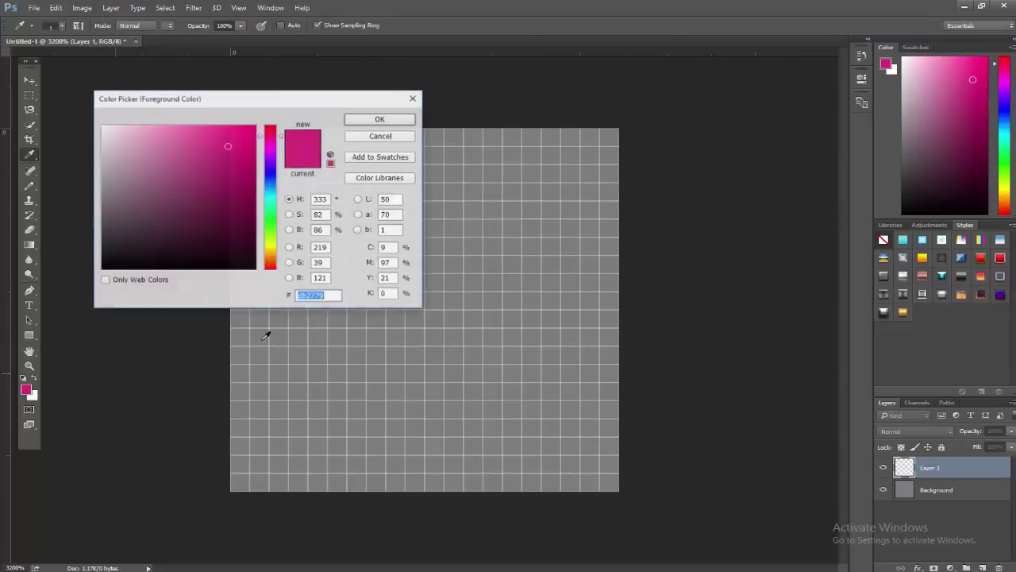
{"action": "left_click_drag", "start_coordinate": [271, 264], "coordinate": [270, 258]}
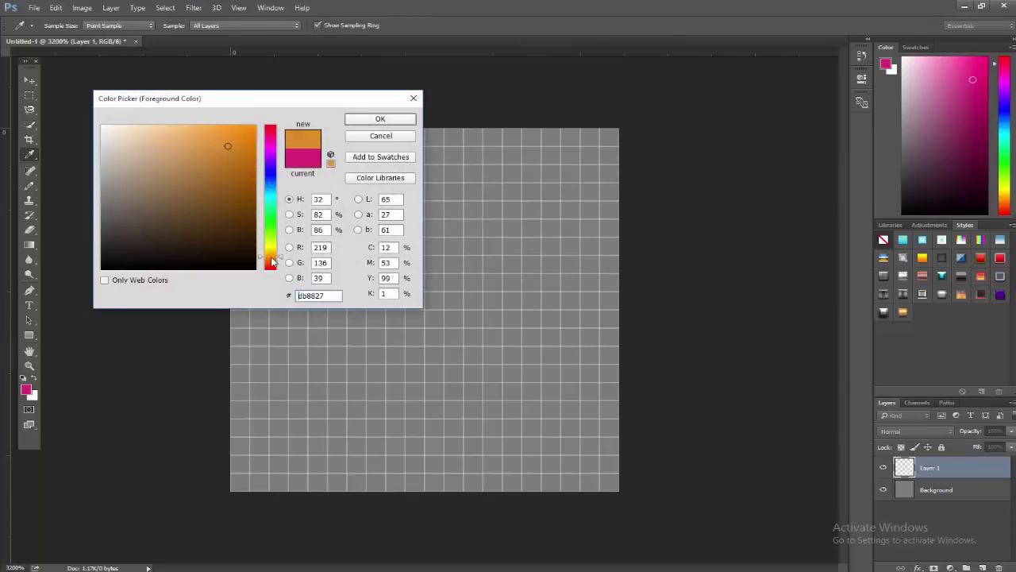
{"action": "type", "text": "ff7800"}
{"action": "left_click", "coordinate": [357, 120]}
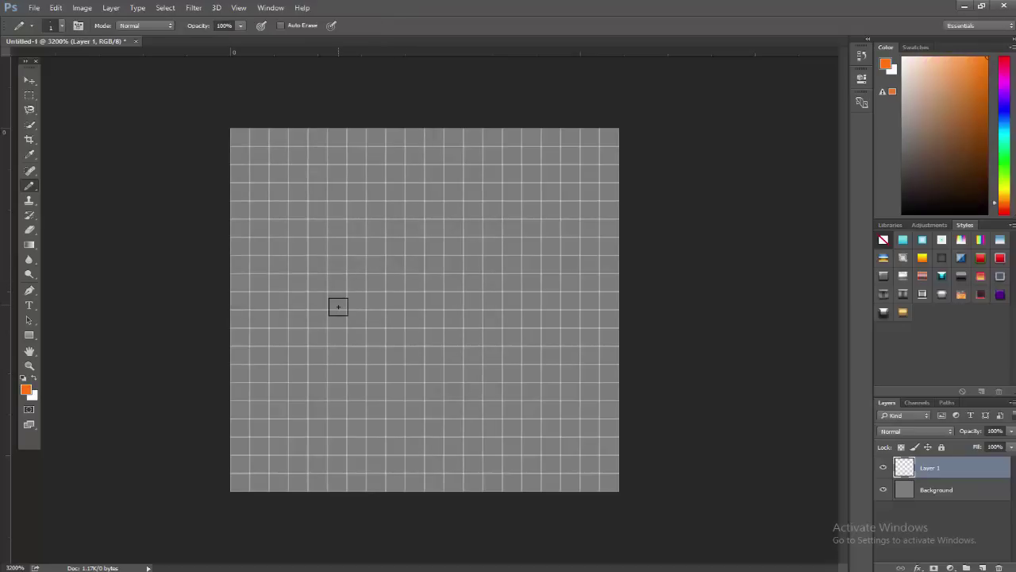
Step: Paint an orange fish mid-canvas with the Pencil: a rounded body about 7 by 5 pixels, joined by one pixel to a 5-pixel-tall tail
{"action": "mouse_move", "coordinate": [338, 302]}
{"action": "left_mouse_down"}
{"action": "mouse_move", "coordinate": [337, 333]}
{"action": "mouse_move", "coordinate": [355, 301]}
{"action": "mouse_move", "coordinate": [432, 308]}
{"action": "mouse_move", "coordinate": [363, 320]}
{"action": "mouse_move", "coordinate": [362, 331]}
{"action": "mouse_move", "coordinate": [466, 322]}
{"action": "mouse_move", "coordinate": [455, 331]}
{"action": "mouse_move", "coordinate": [358, 288]}
{"action": "mouse_move", "coordinate": [418, 288]}
{"action": "left_mouse_up"}
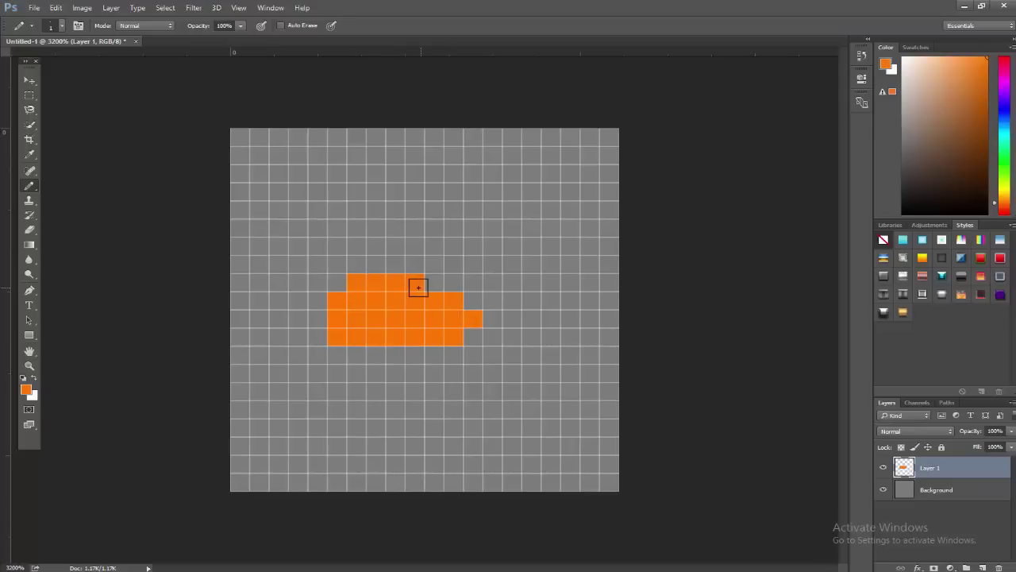
{"action": "left_click_drag", "start_coordinate": [362, 349], "coordinate": [410, 351]}
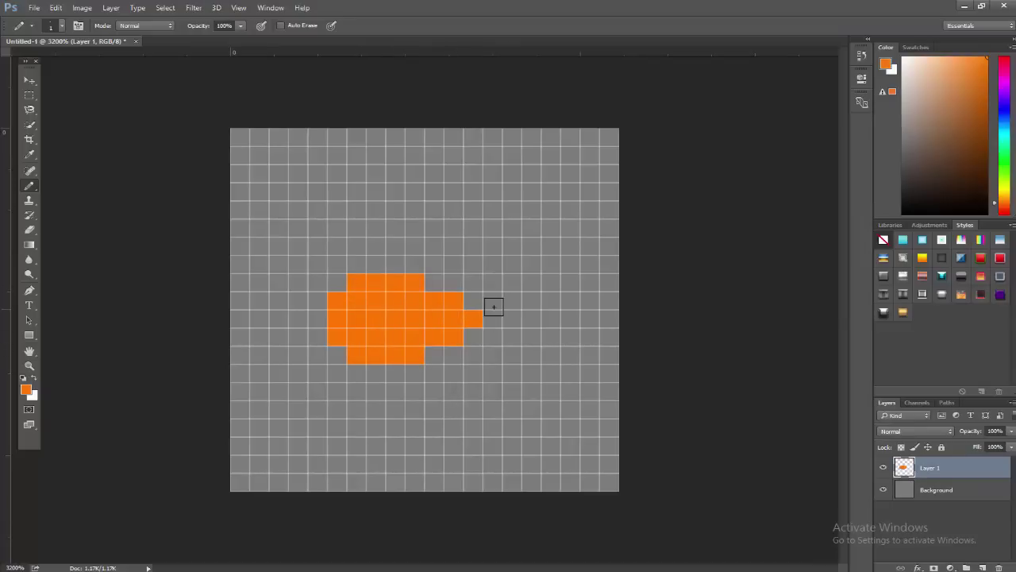
{"action": "left_click_drag", "start_coordinate": [495, 302], "coordinate": [508, 283]}
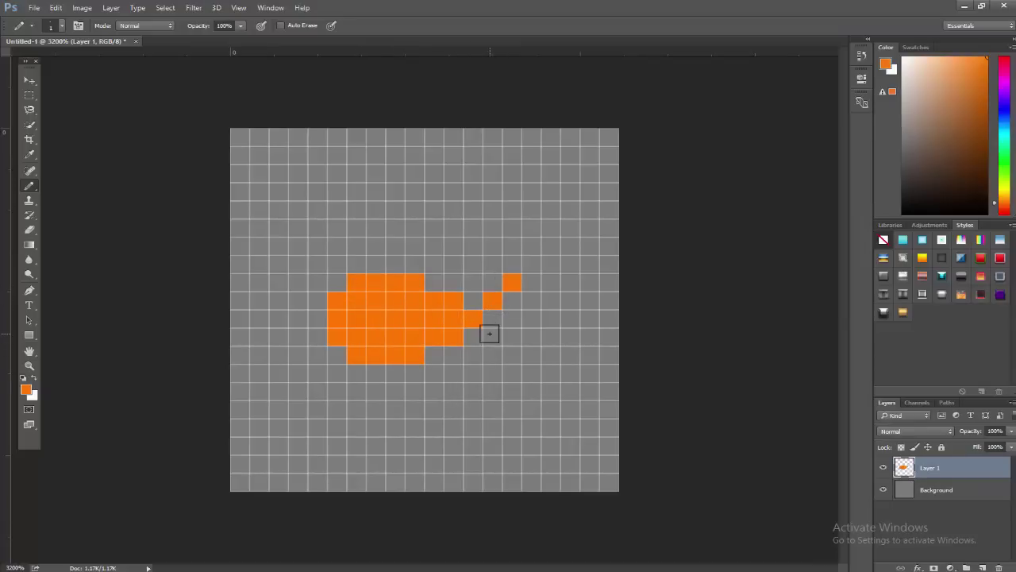
{"action": "left_click", "coordinate": [492, 337]}
{"action": "left_click", "coordinate": [512, 354]}
{"action": "left_click", "coordinate": [492, 317]}
{"action": "left_click", "coordinate": [512, 317]}
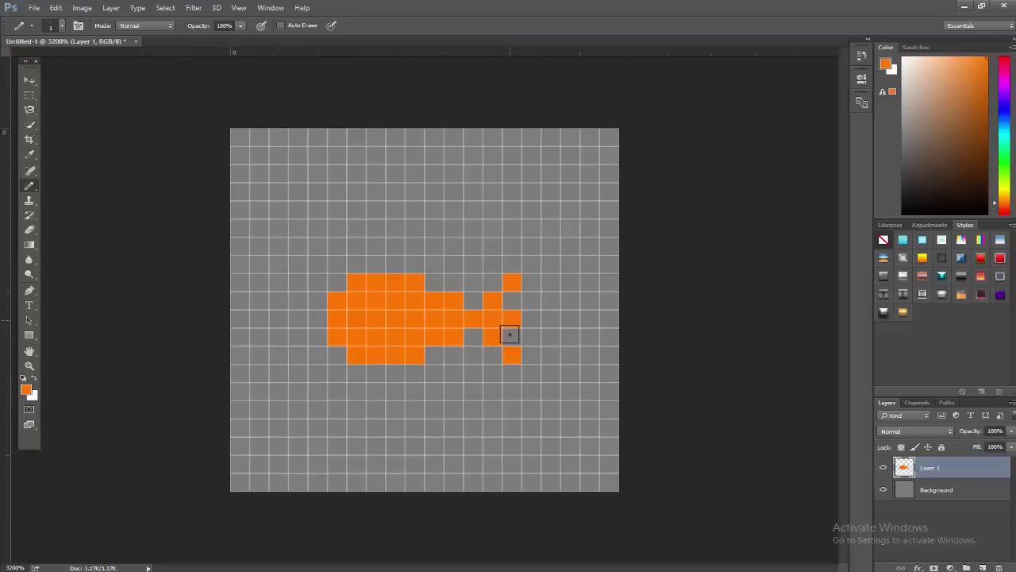
{"action": "left_click", "coordinate": [510, 333]}
{"action": "left_click", "coordinate": [512, 302]}
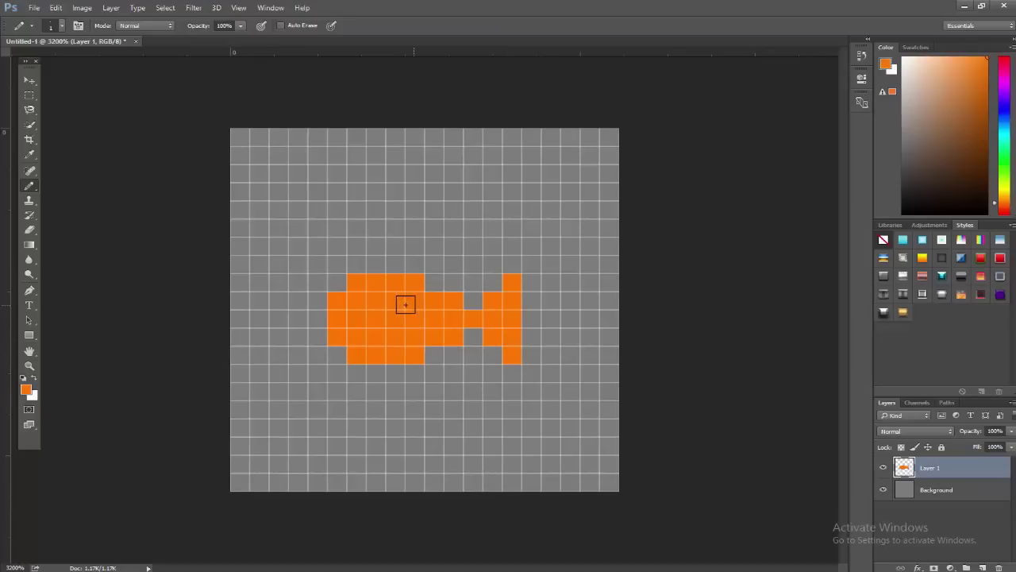
Step: Set the foreground color to black (000000) and paint a one-pixel eye on the fish's head
{"action": "left_click", "coordinate": [26, 389]}
{"action": "type", "text": "000000"}
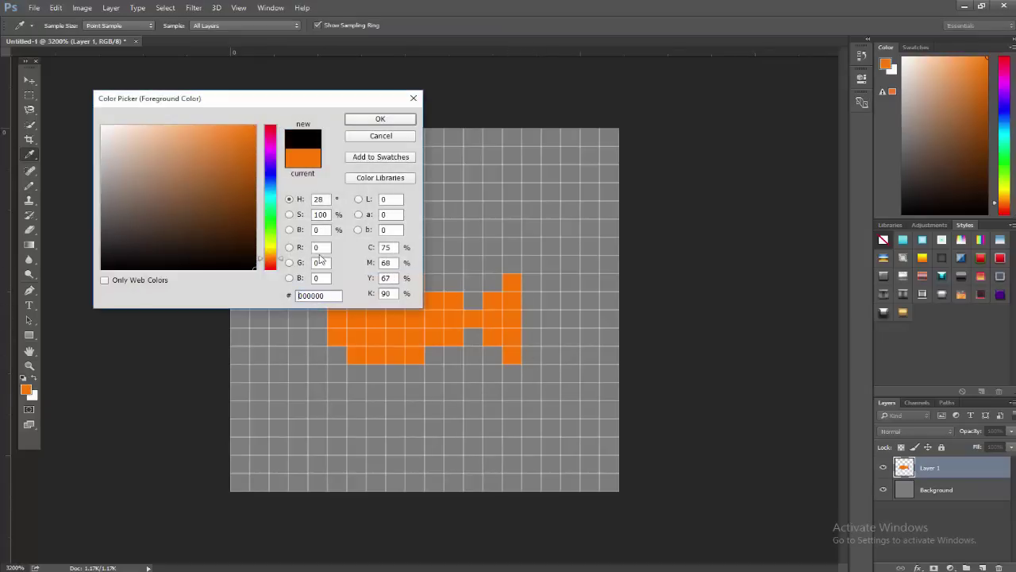
{"action": "left_click", "coordinate": [378, 119]}
{"action": "left_click", "coordinate": [357, 300]}
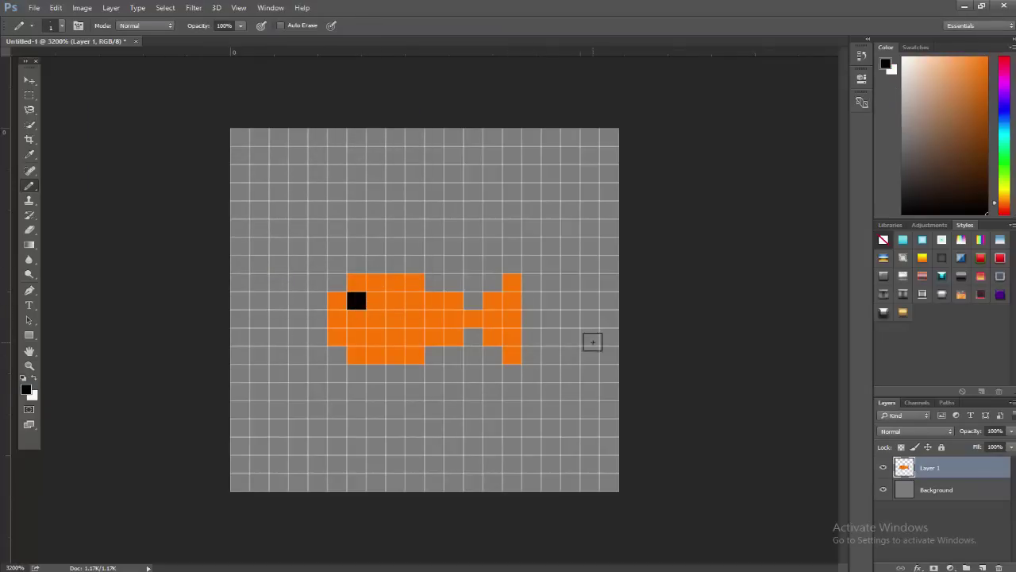
Step: Hide the pixel grid and move the fish one pixel up and one pixel right with the Move tool
{"action": "left_click", "coordinate": [30, 80]}
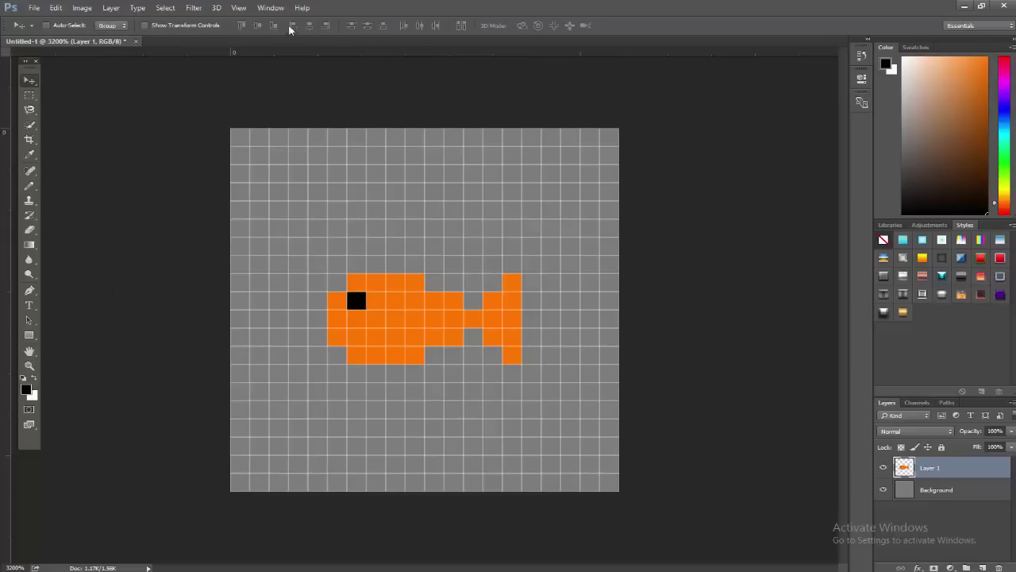
{"action": "left_click", "coordinate": [236, 8]}
{"action": "mouse_move", "coordinate": [304, 200]}
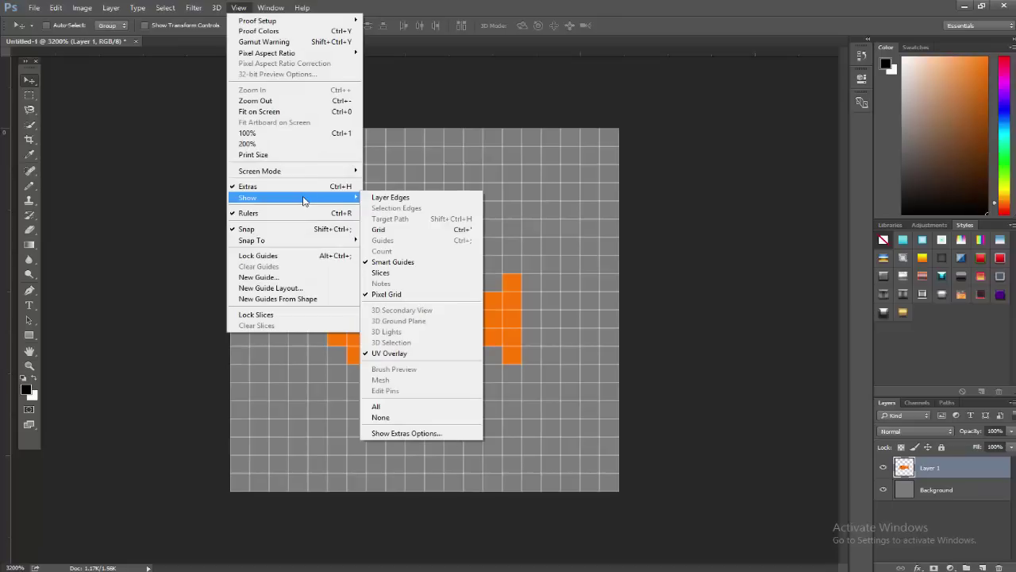
{"action": "left_click", "coordinate": [386, 293]}
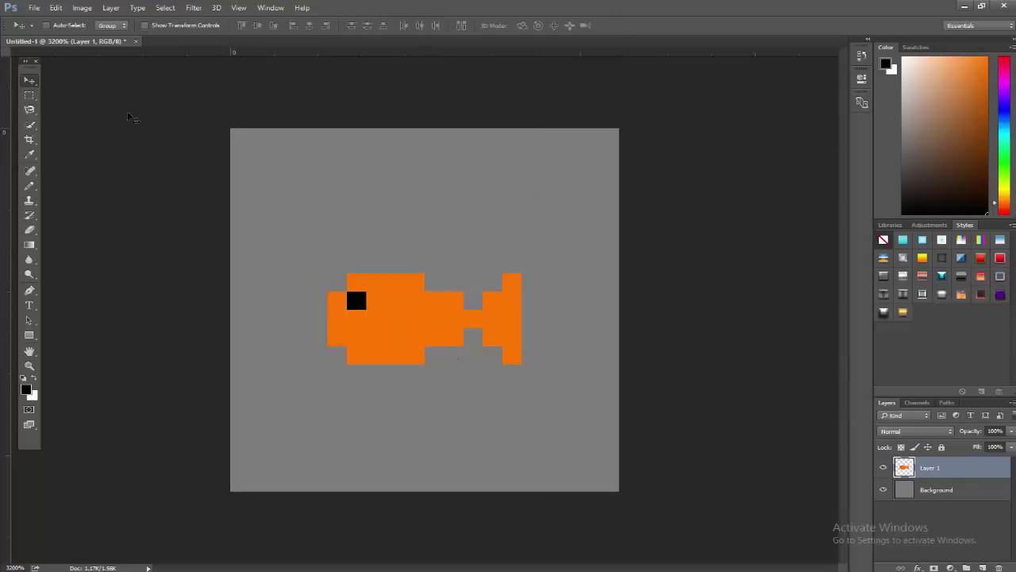
{"action": "left_click_drag", "start_coordinate": [476, 361], "coordinate": [459, 289]}
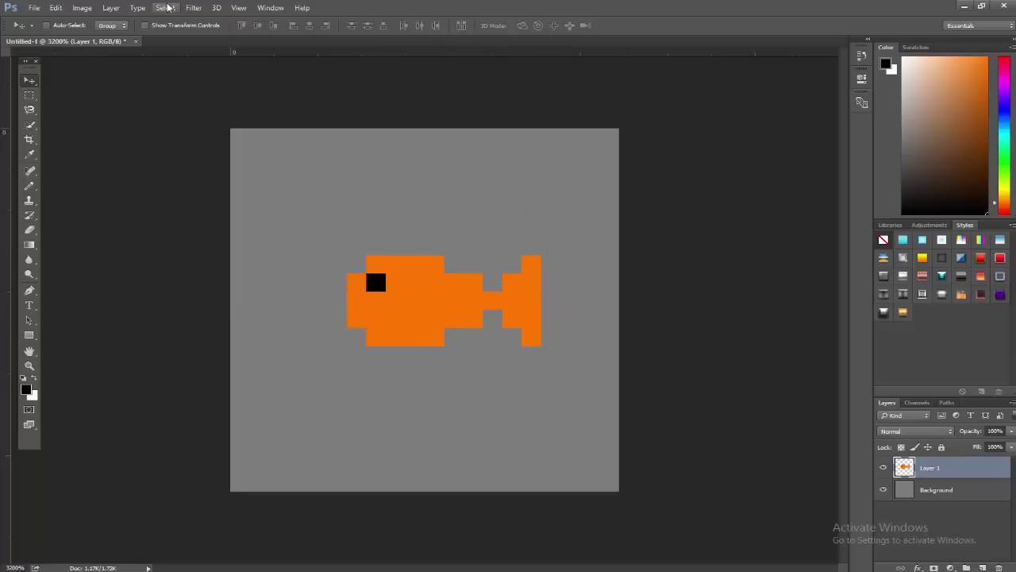
Step: Show the pixel grid again and move the fish one pixel left
{"action": "left_click", "coordinate": [238, 8]}
{"action": "mouse_move", "coordinate": [278, 202]}
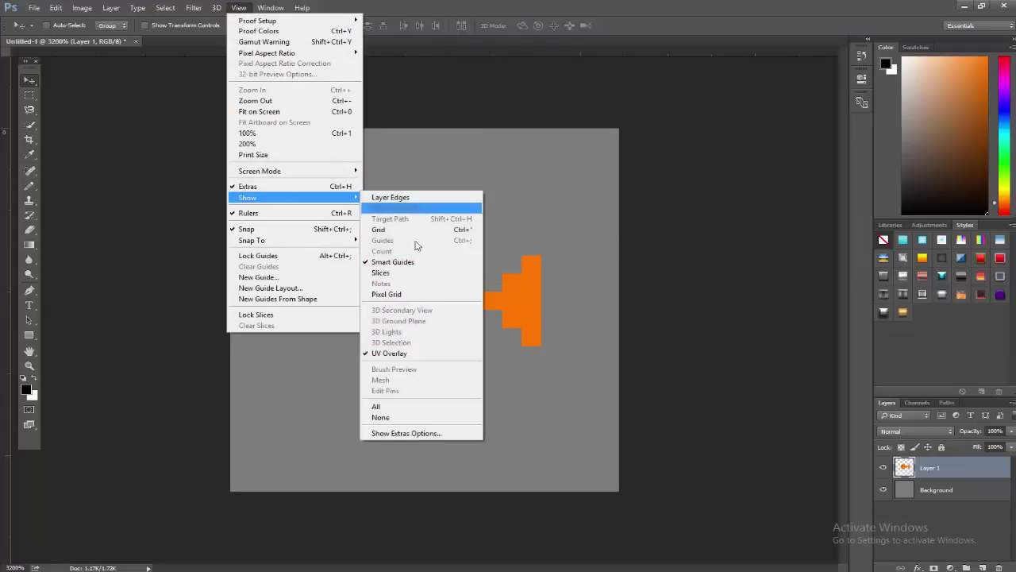
{"action": "left_click", "coordinate": [407, 295]}
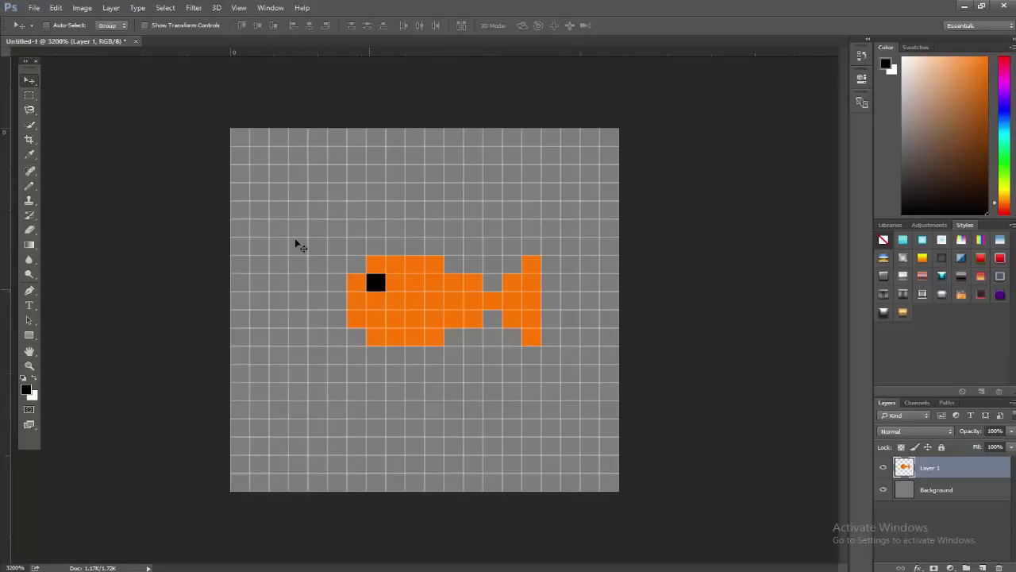
{"action": "mouse_move", "coordinate": [400, 288]}
{"action": "left_mouse_down"}
{"action": "mouse_move", "coordinate": [404, 315]}
{"action": "mouse_move", "coordinate": [391, 316]}
{"action": "mouse_move", "coordinate": [401, 312]}
{"action": "mouse_move", "coordinate": [382, 301]}
{"action": "mouse_move", "coordinate": [395, 298]}
{"action": "left_mouse_up"}
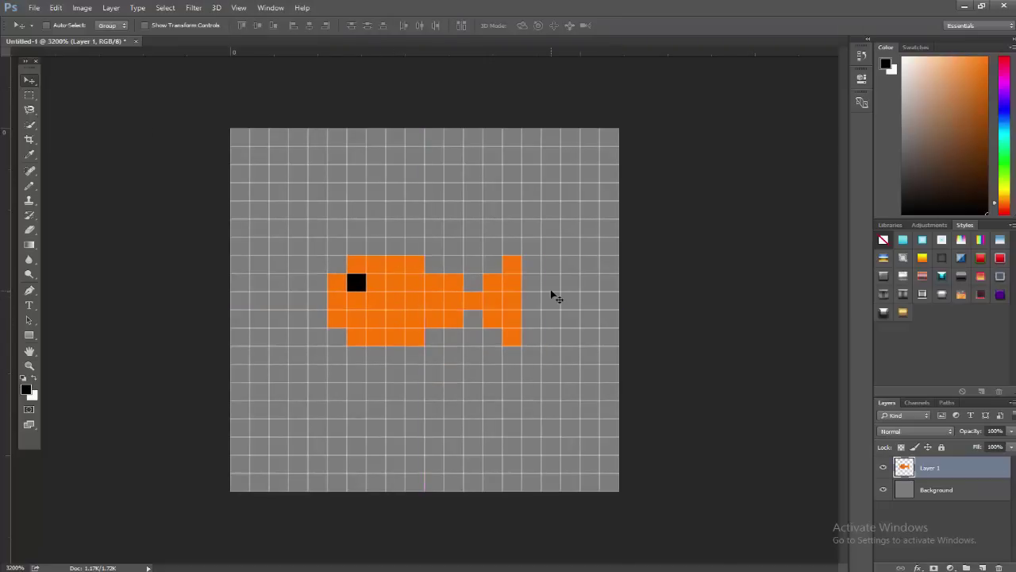
Step: Hide the gray Background layer and save the artwork to the Desktop as a PNG named Fish
{"action": "left_click", "coordinate": [885, 492]}
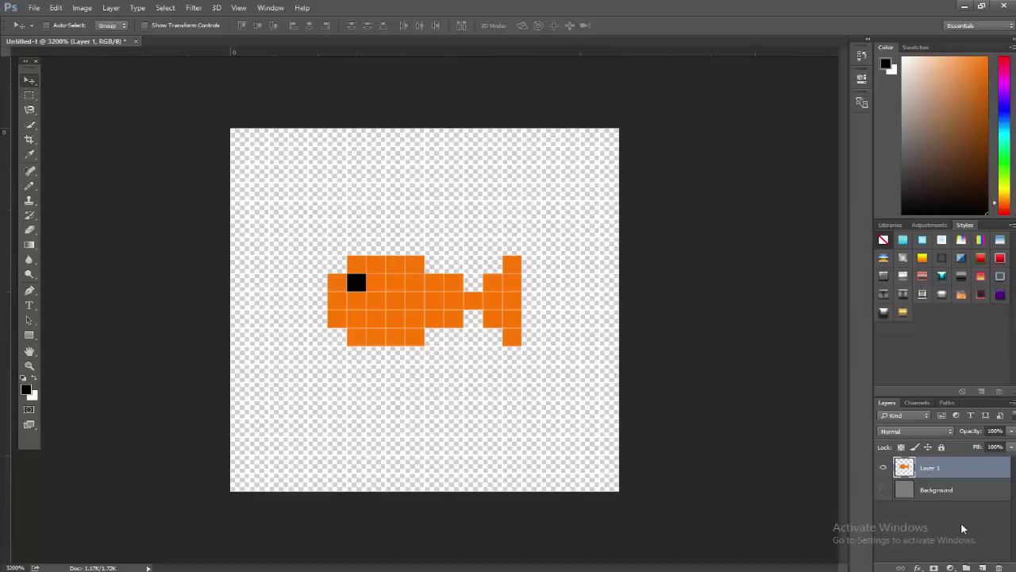
{"action": "left_click", "coordinate": [964, 527]}
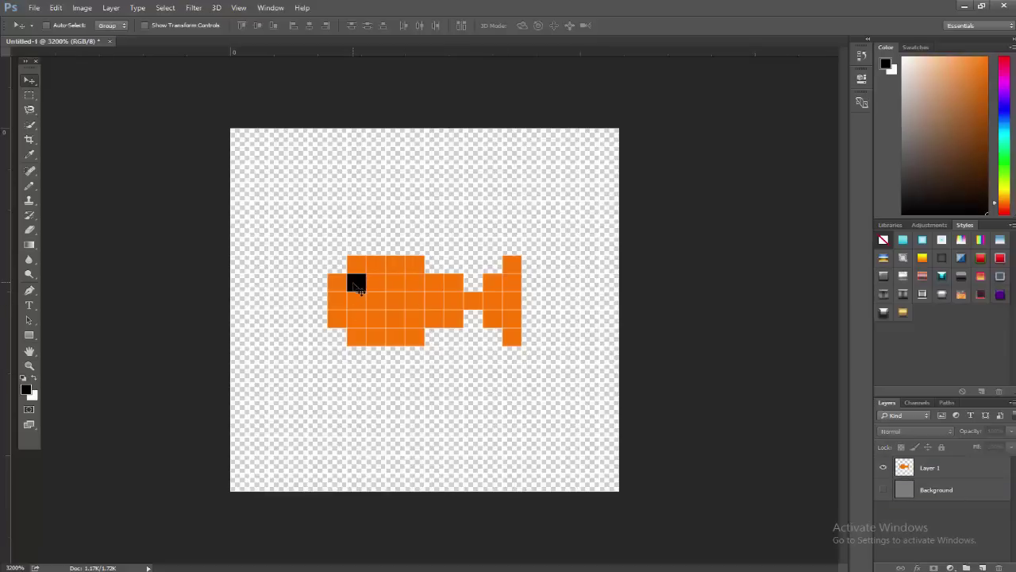
{"action": "left_click", "coordinate": [35, 8]}
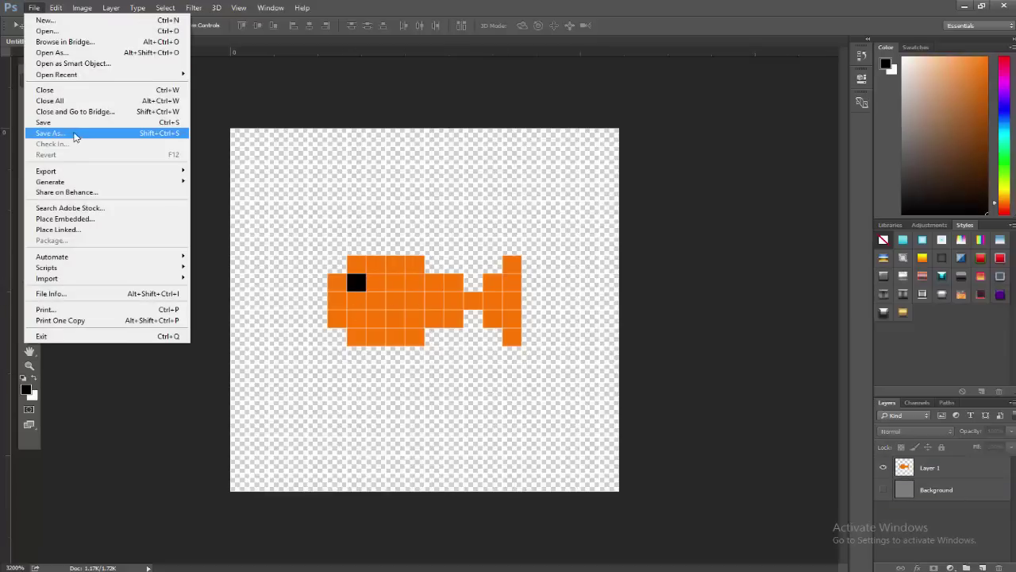
{"action": "left_click", "coordinate": [159, 129]}
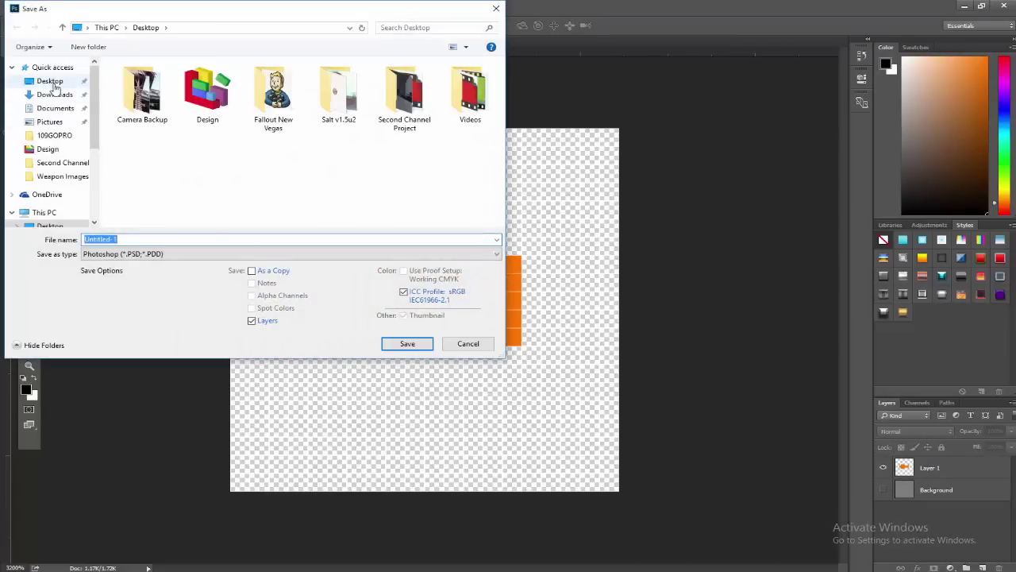
{"action": "left_click", "coordinate": [191, 254]}
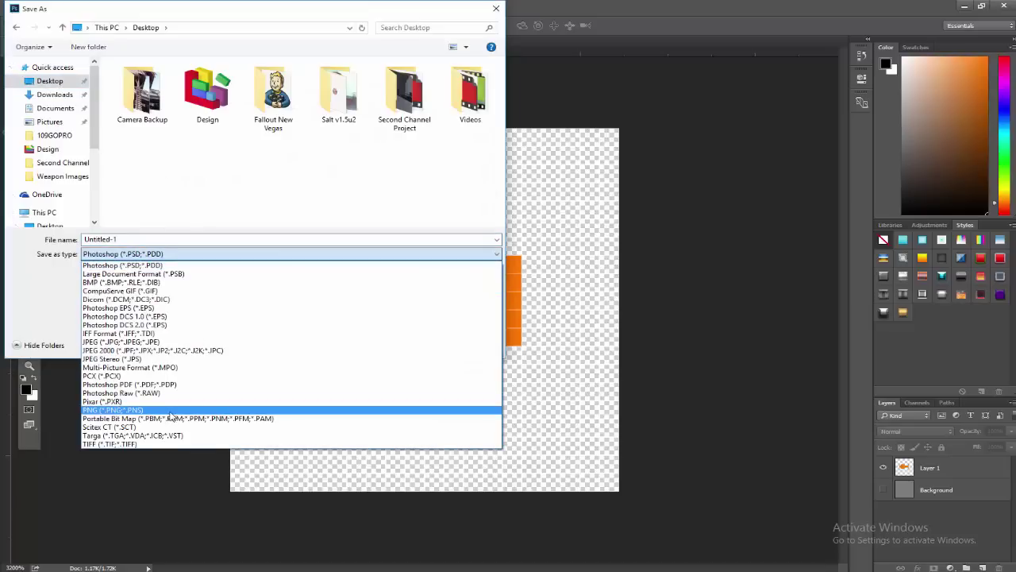
{"action": "left_click", "coordinate": [169, 410]}
{"action": "double_click", "coordinate": [173, 239]}
{"action": "type", "text": "Fish"}
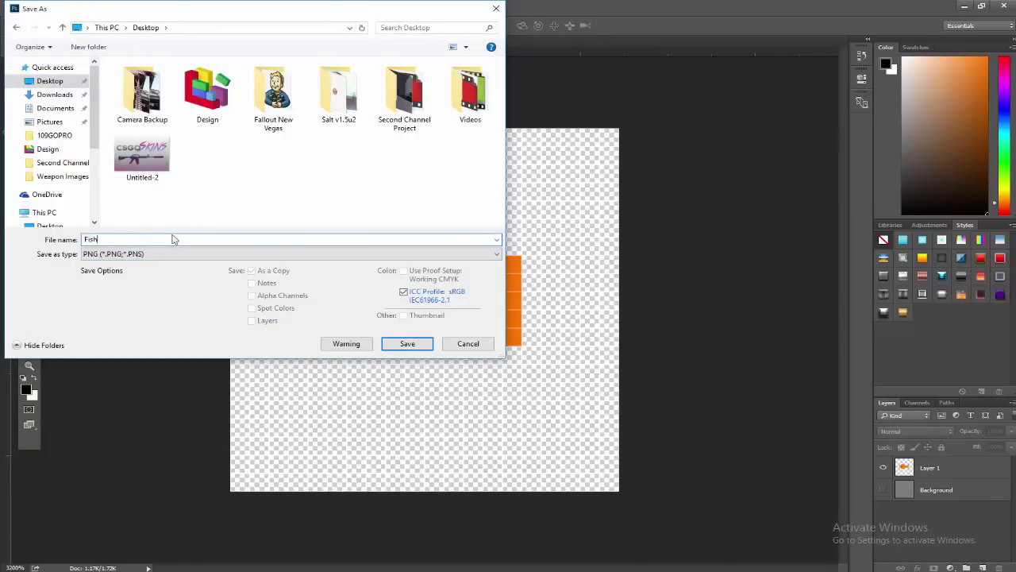
{"action": "key", "text": "Return"}
{"action": "left_click", "coordinate": [548, 184]}
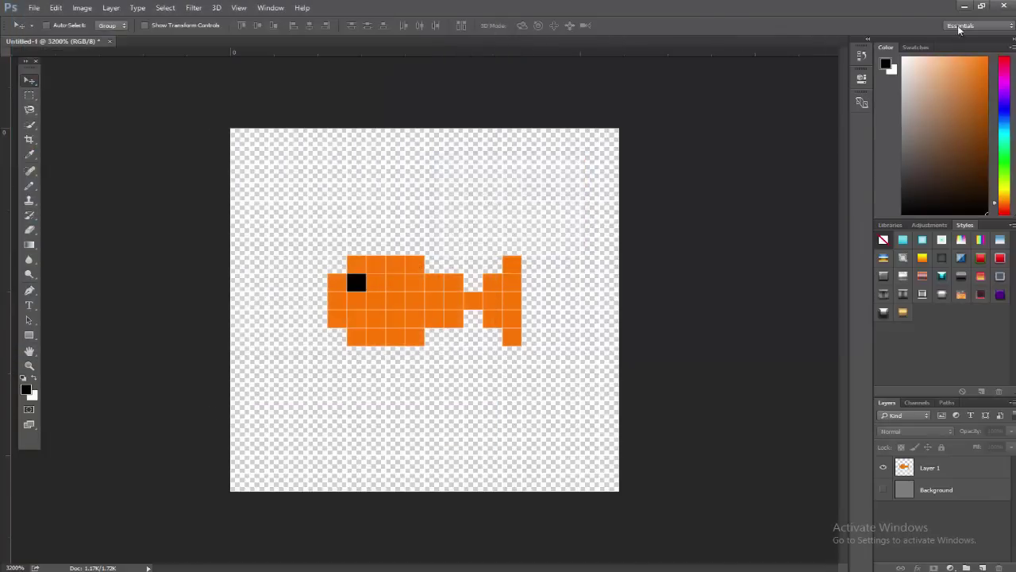
Step: Switch to the desktop, open the saved Fish image in Photos to check it, and close the viewer
{"action": "left_click", "coordinate": [964, 6]}
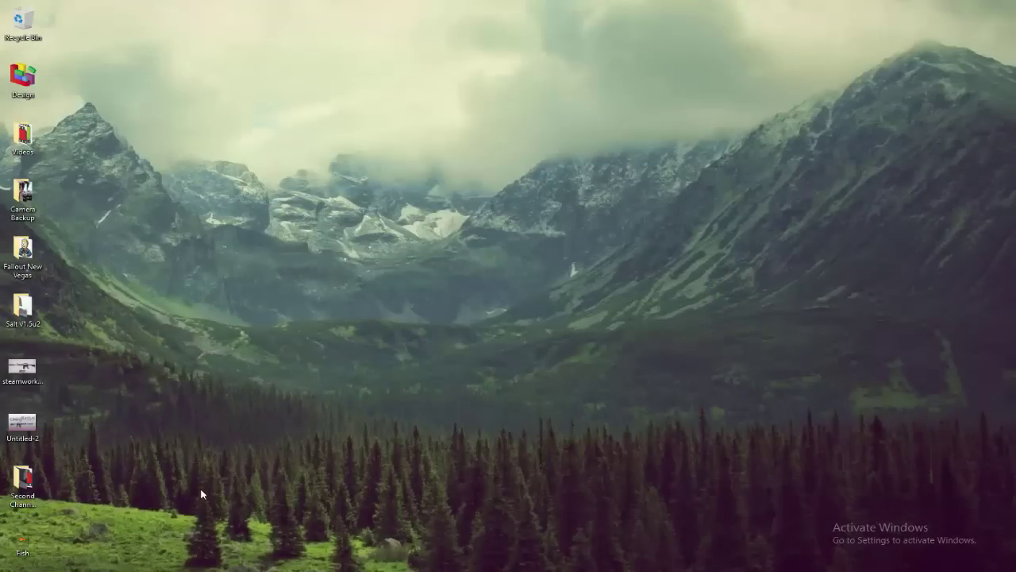
{"action": "double_click", "coordinate": [23, 542]}
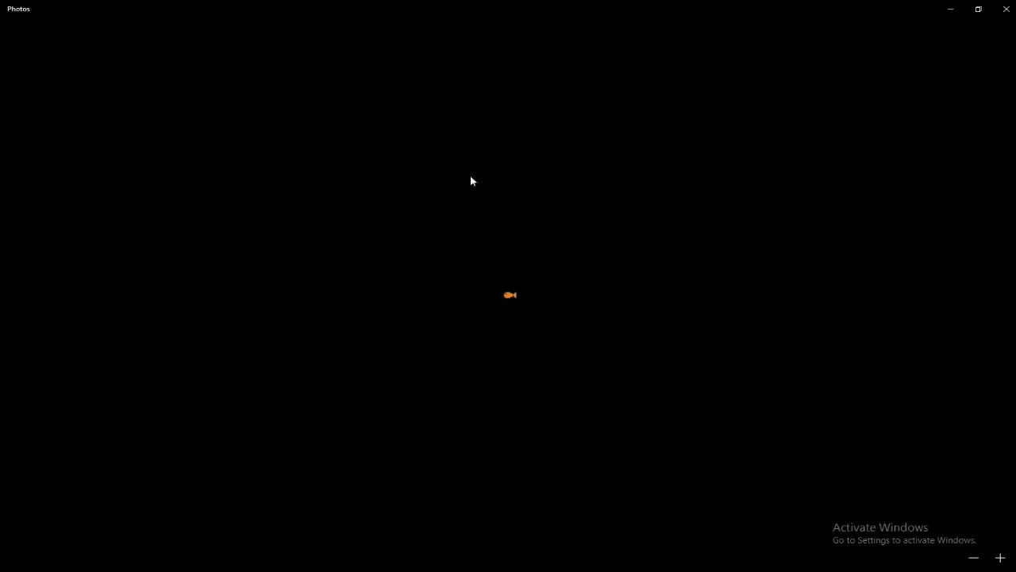
{"action": "left_click", "coordinate": [1006, 9]}
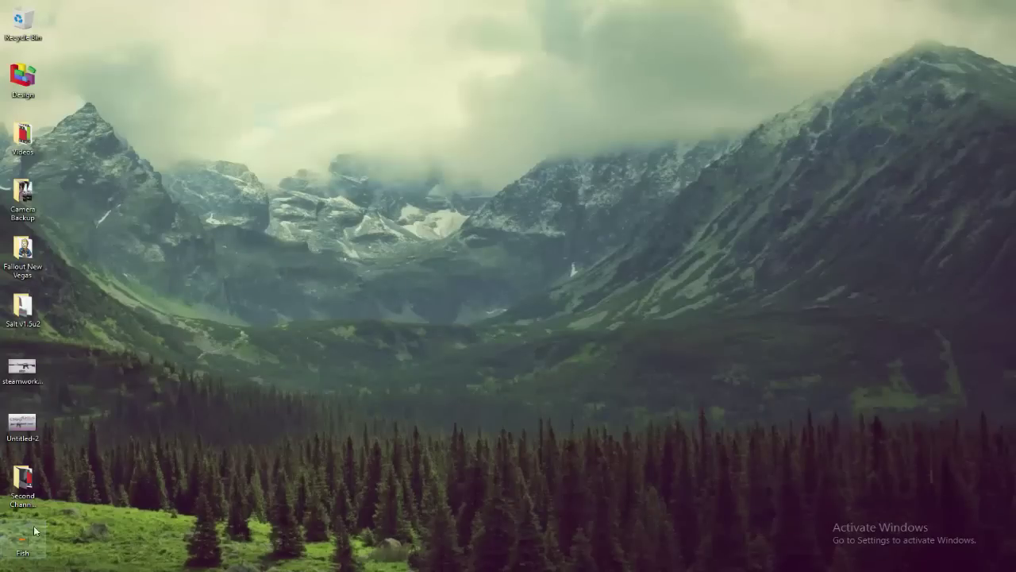
{"action": "left_click_drag", "start_coordinate": [33, 525], "coordinate": [154, 311]}
{"action": "left_click_drag", "start_coordinate": [165, 373], "coordinate": [235, 239]}
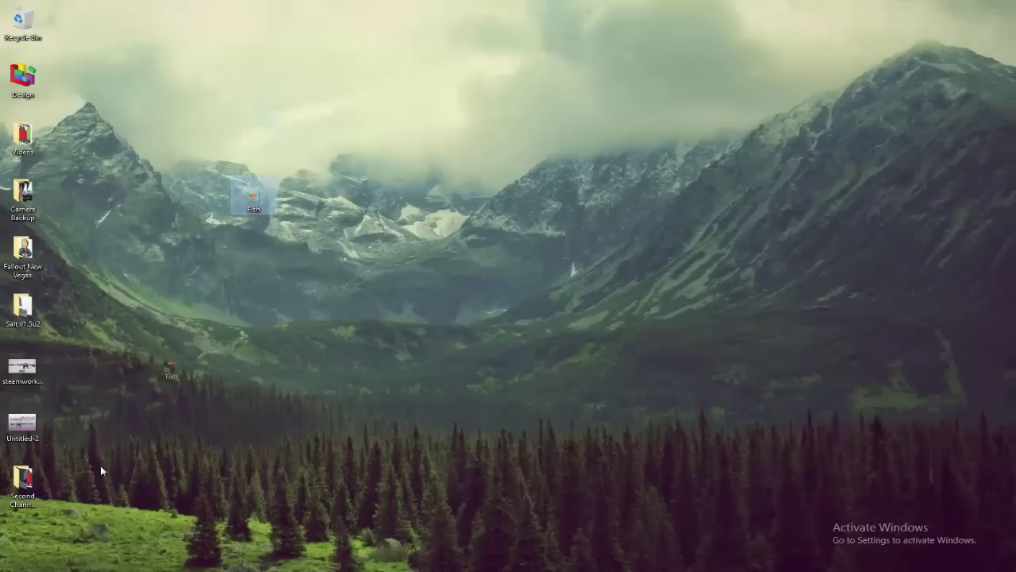
{"action": "left_click_drag", "start_coordinate": [32, 543], "coordinate": [32, 545]}
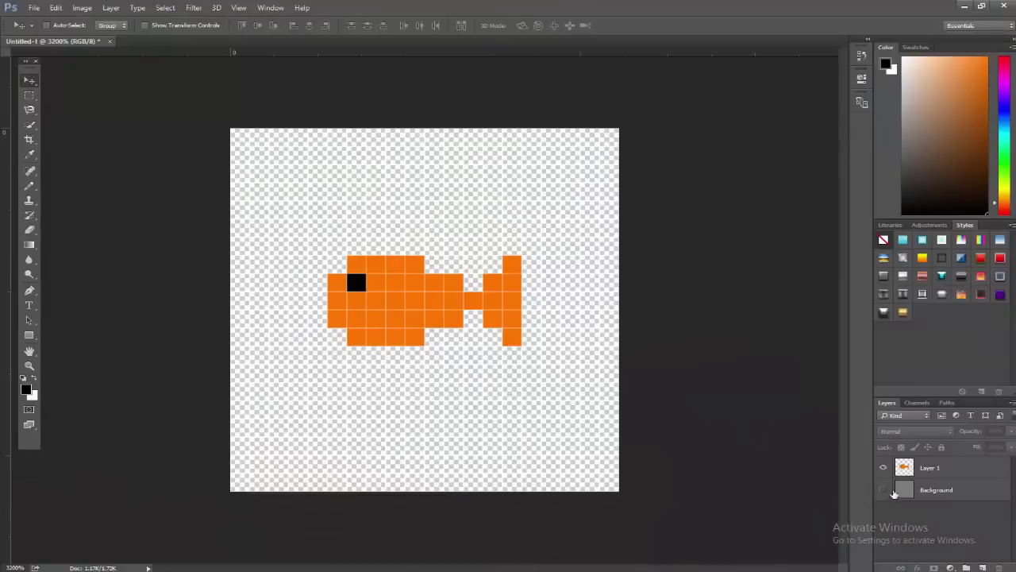
Step: Toggle the visibility of the gray Background layer behind the fish
{"action": "left_click", "coordinate": [892, 490]}
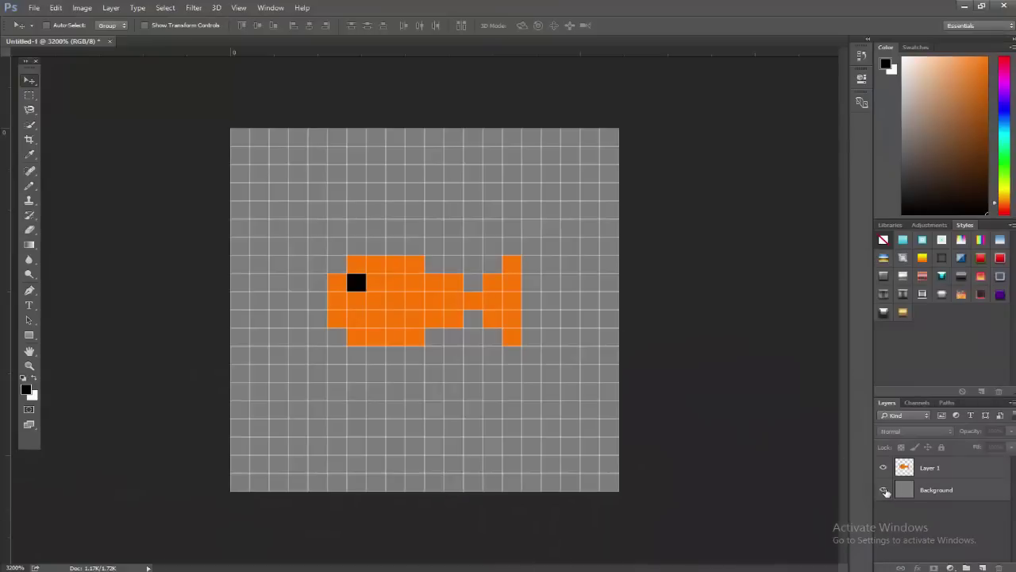
{"action": "left_click", "coordinate": [892, 490]}
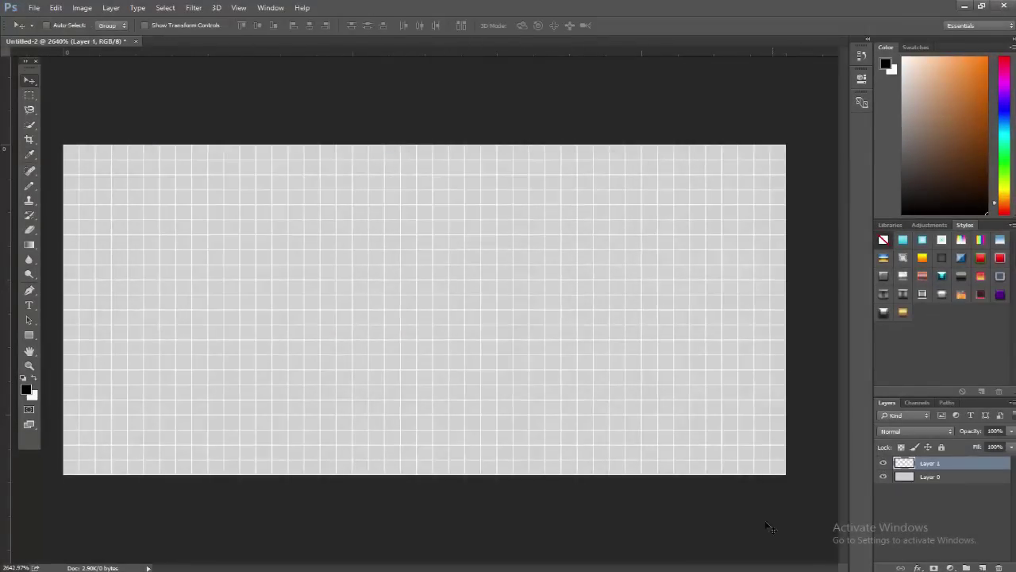
Step: Pencil in straight black guide lines along the upper, lower and right edges of the canvas on Layer 1
{"action": "key", "text": "b"}
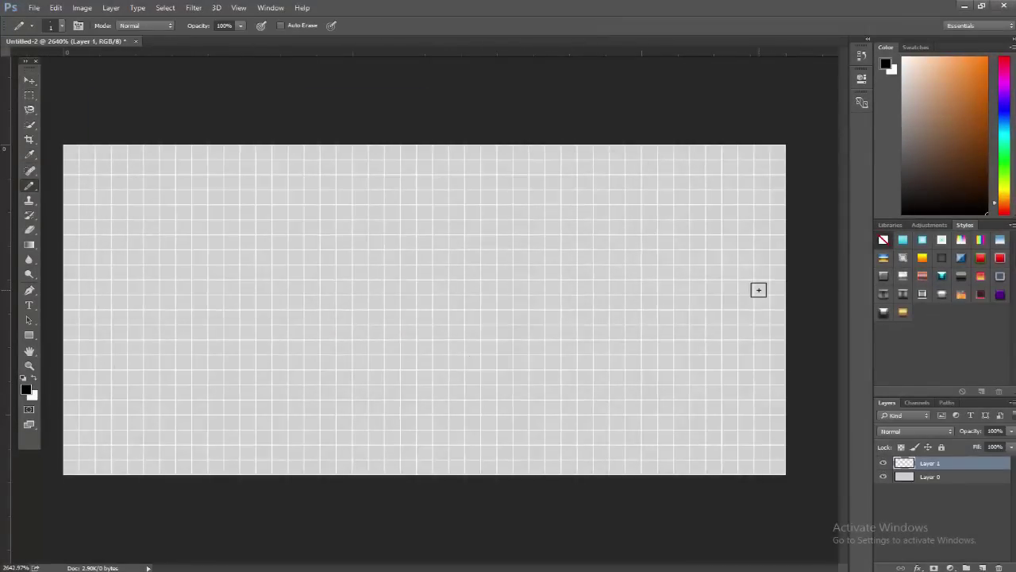
{"action": "mouse_move", "coordinate": [546, 166]}
{"action": "left_mouse_down"}
{"action": "mouse_move", "coordinate": [427, 166]}
{"action": "mouse_move", "coordinate": [762, 167]}
{"action": "left_mouse_up"}
{"action": "left_click", "coordinate": [137, 453]}
{"action": "left_click", "coordinate": [724, 452], "text": "shift"}
{"action": "left_click", "coordinate": [746, 452], "text": "shift"}
{"action": "left_click", "coordinate": [762, 272]}
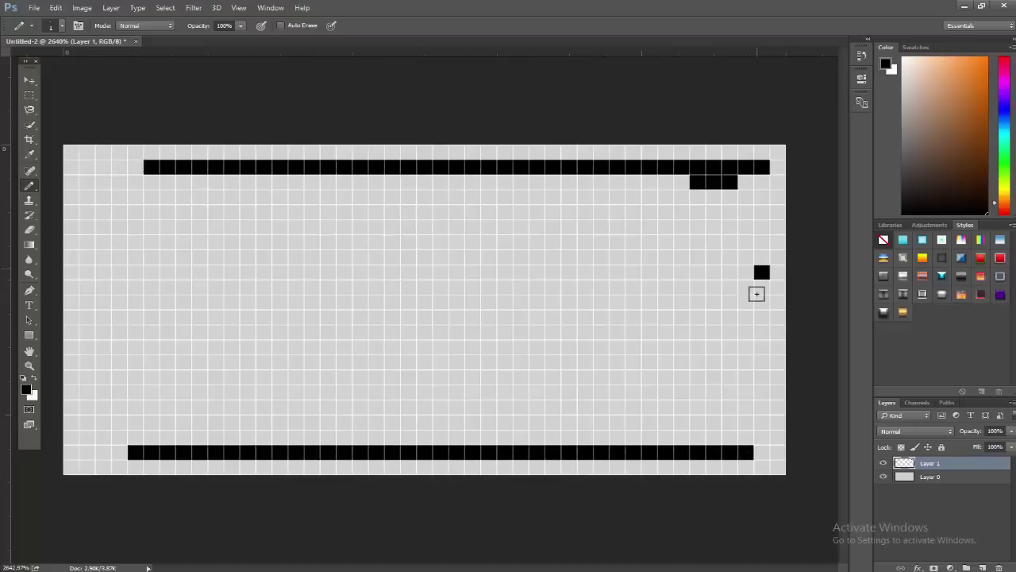
{"action": "left_click", "coordinate": [760, 375], "text": "shift"}
Step: Trim the upper-right corner lines and draw the stepped outline from the cat's back down over its ear to the right cheek
{"action": "key", "text": "e"}
{"action": "left_click_drag", "start_coordinate": [699, 170], "coordinate": [760, 267]}
{"action": "key", "text": "b"}
{"action": "mouse_move", "coordinate": [650, 182]}
{"action": "left_mouse_down"}
{"action": "mouse_move", "coordinate": [665, 197]}
{"action": "mouse_move", "coordinate": [642, 166]}
{"action": "left_mouse_up"}
{"action": "key", "text": "e"}
{"action": "key", "text": "b"}
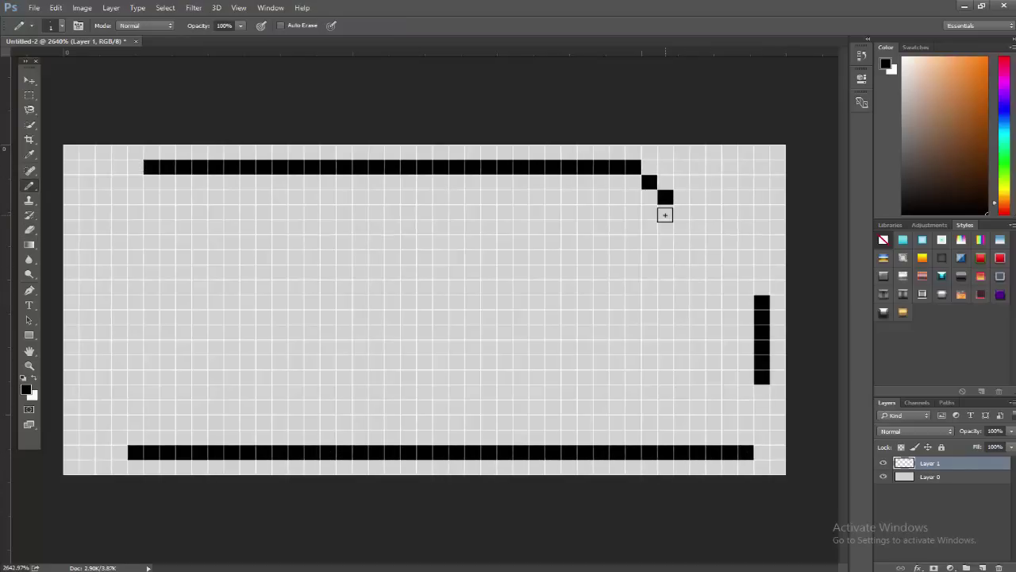
{"action": "mouse_move", "coordinate": [665, 214]}
{"action": "left_mouse_down"}
{"action": "mouse_move", "coordinate": [665, 252]}
{"action": "mouse_move", "coordinate": [731, 259]}
{"action": "mouse_move", "coordinate": [723, 300]}
{"action": "mouse_move", "coordinate": [745, 377]}
{"action": "left_mouse_up"}
{"action": "key", "text": "ctrl+Right"}
Step: Erase the bottom guide line and draw the stepped lower-right curve of the head down to the front foot
{"action": "key", "text": "e"}
{"action": "left_click_drag", "start_coordinate": [762, 453], "coordinate": [228, 436]}
{"action": "key", "text": "b"}
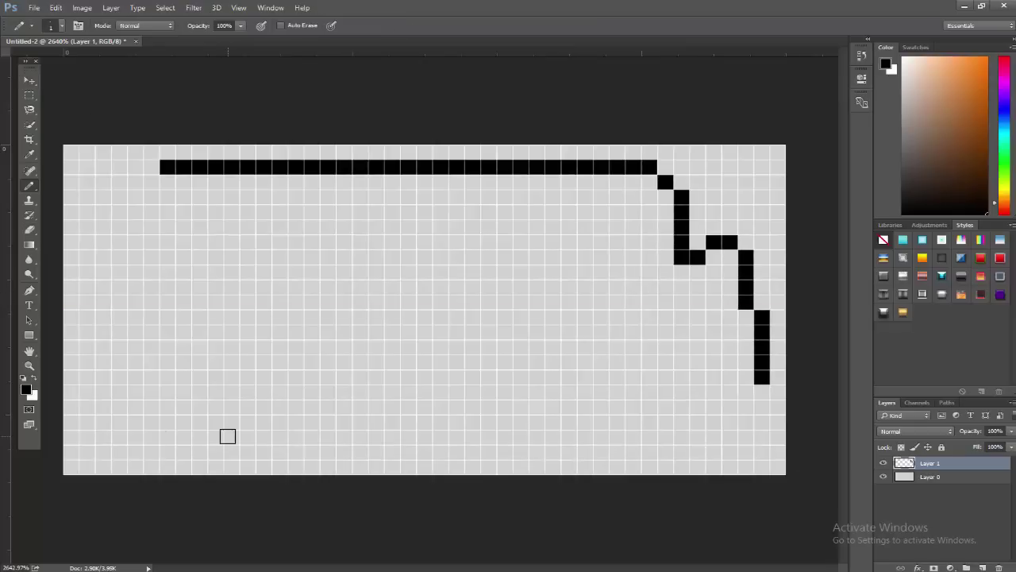
{"action": "mouse_move", "coordinate": [746, 392]}
{"action": "left_mouse_down"}
{"action": "mouse_move", "coordinate": [711, 425]}
{"action": "mouse_move", "coordinate": [663, 420]}
{"action": "mouse_move", "coordinate": [721, 423]}
{"action": "left_mouse_up"}
{"action": "key", "text": "e"}
{"action": "key", "text": "b"}
{"action": "left_click_drag", "start_coordinate": [714, 423], "coordinate": [698, 423]}
{"action": "left_click", "coordinate": [679, 453]}
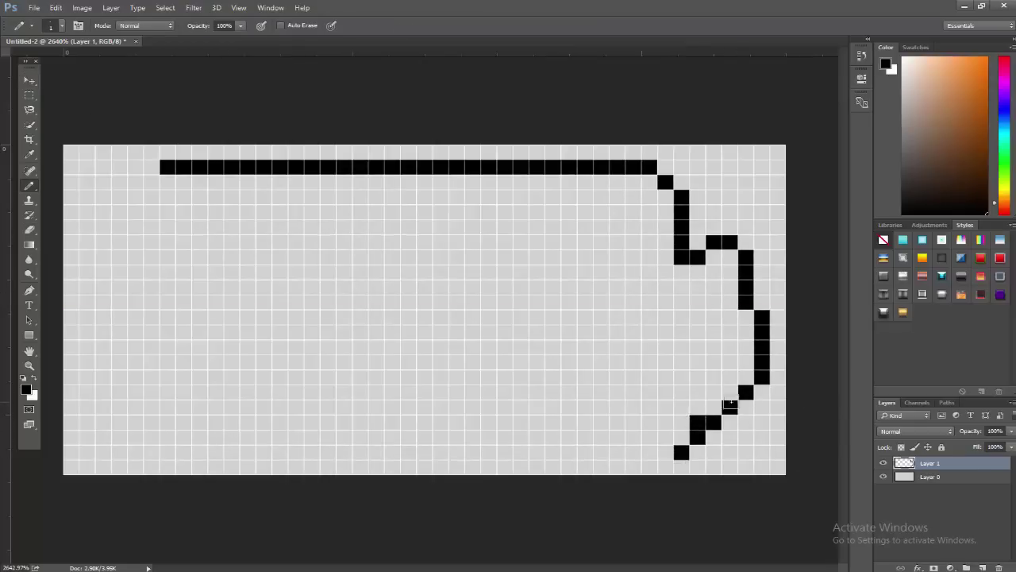
Step: Outline the cat's four feet in black and join them with a straight belly line
{"action": "mouse_move", "coordinate": [666, 452]}
{"action": "left_mouse_down"}
{"action": "mouse_move", "coordinate": [621, 450]}
{"action": "mouse_move", "coordinate": [569, 437]}
{"action": "left_mouse_up"}
{"action": "left_click", "coordinate": [472, 421]}
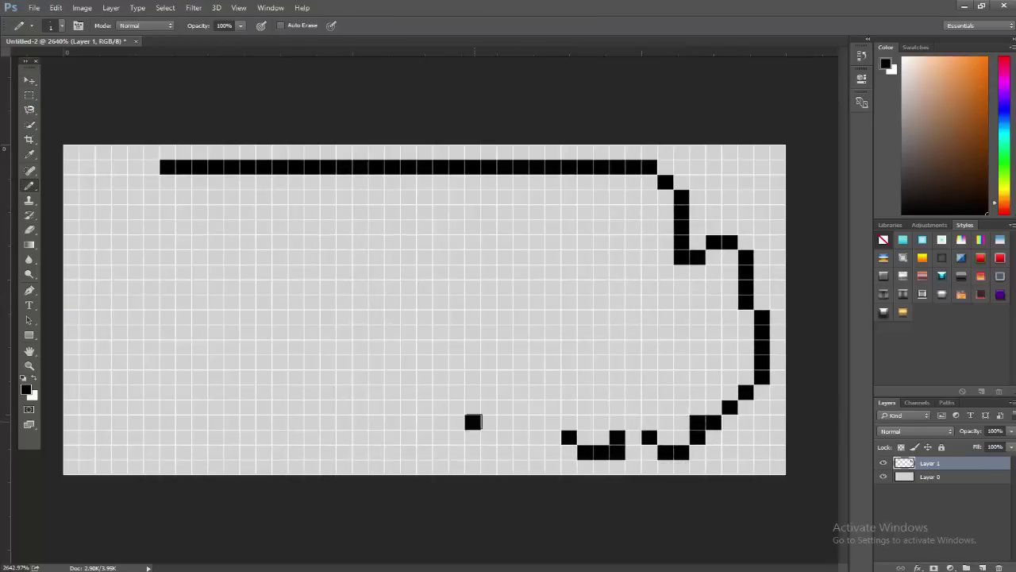
{"action": "mouse_move", "coordinate": [473, 437]}
{"action": "left_mouse_down"}
{"action": "mouse_move", "coordinate": [426, 449]}
{"action": "mouse_move", "coordinate": [423, 437]}
{"action": "mouse_move", "coordinate": [396, 436]}
{"action": "mouse_move", "coordinate": [356, 453]}
{"action": "mouse_move", "coordinate": [326, 425]}
{"action": "mouse_move", "coordinate": [400, 380]}
{"action": "mouse_move", "coordinate": [408, 428]}
{"action": "mouse_move", "coordinate": [689, 415]}
{"action": "mouse_move", "coordinate": [713, 421]}
{"action": "left_mouse_up"}
{"action": "left_click", "coordinate": [425, 437]}
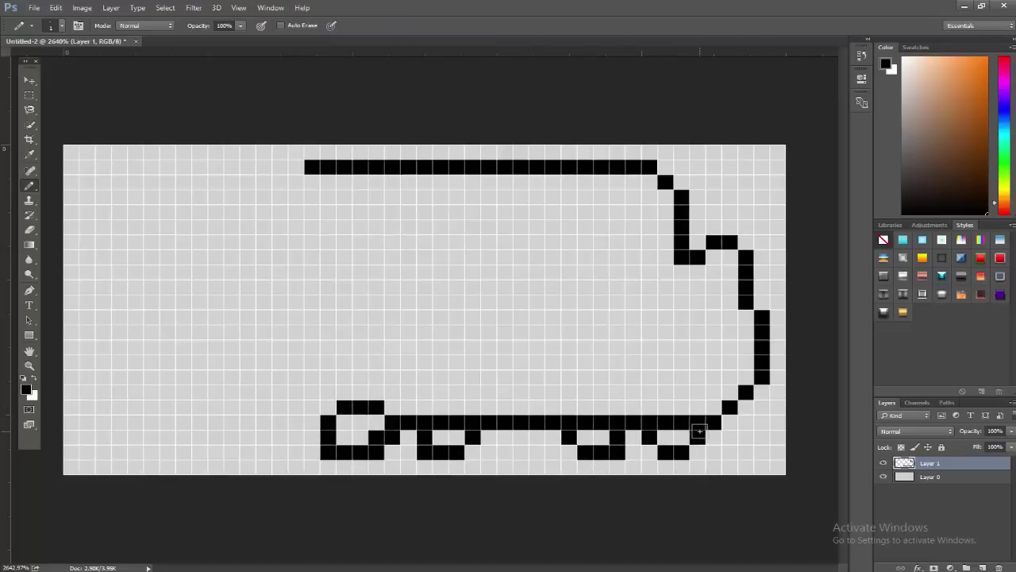
Step: Complete the black head outline with the left cheek and ear, and draw the eyes, nose and mouth
{"action": "mouse_move", "coordinate": [553, 407]}
{"action": "left_mouse_down"}
{"action": "mouse_move", "coordinate": [520, 373]}
{"action": "mouse_move", "coordinate": [521, 359]}
{"action": "left_mouse_up"}
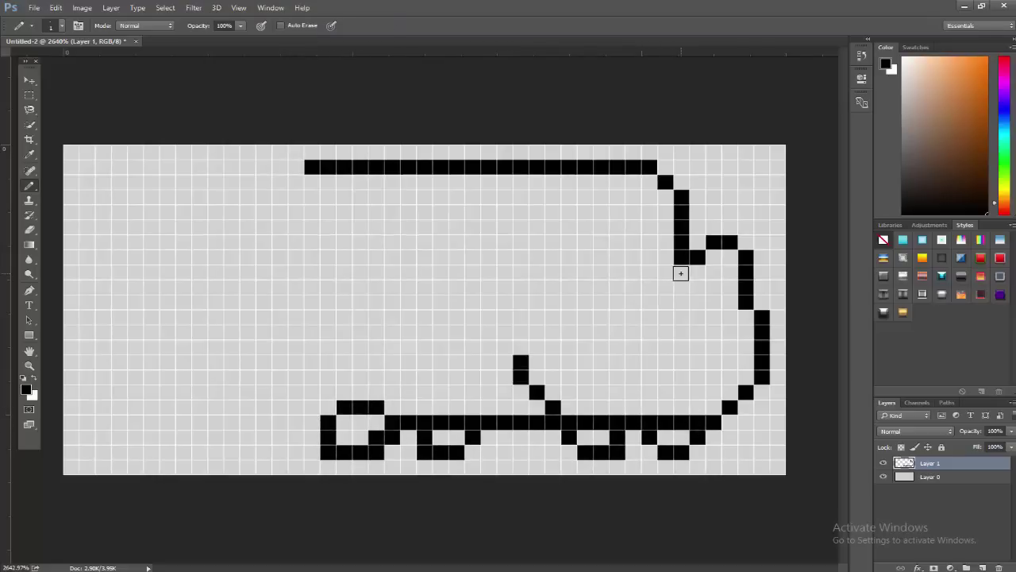
{"action": "mouse_move", "coordinate": [681, 273]}
{"action": "left_mouse_down"}
{"action": "mouse_move", "coordinate": [615, 284]}
{"action": "mouse_move", "coordinate": [557, 240]}
{"action": "mouse_move", "coordinate": [521, 308]}
{"action": "mouse_move", "coordinate": [521, 353]}
{"action": "left_mouse_up"}
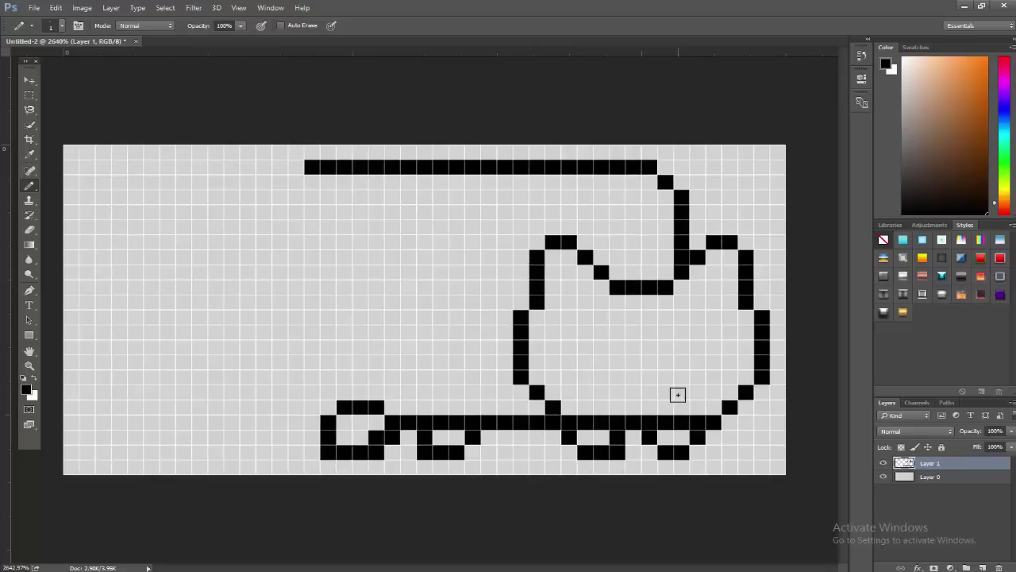
{"action": "mouse_move", "coordinate": [601, 376]}
{"action": "left_mouse_down"}
{"action": "mouse_move", "coordinate": [632, 387]}
{"action": "mouse_move", "coordinate": [674, 347]}
{"action": "mouse_move", "coordinate": [713, 331]}
{"action": "left_mouse_up"}
{"action": "left_click", "coordinate": [649, 376]}
{"action": "left_click", "coordinate": [665, 347]}
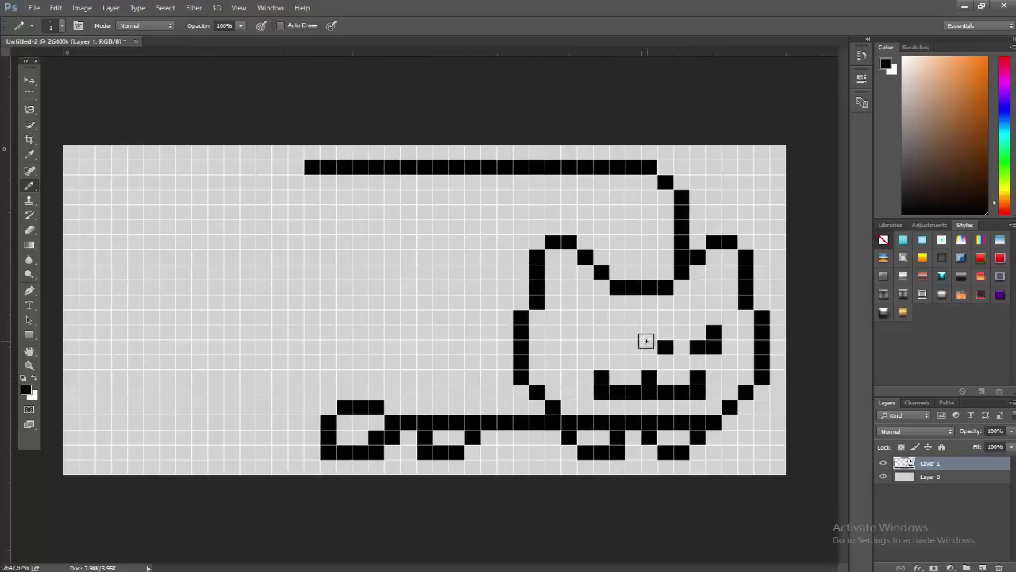
{"action": "left_click_drag", "start_coordinate": [601, 331], "coordinate": [601, 347]}
{"action": "left_click_drag", "start_coordinate": [601, 347], "coordinate": [585, 347]}
Step: Shorten the back line at its left end, close the body's left side with a rounded corner, and outline a slanted tail
{"action": "key", "text": "e"}
{"action": "left_click_drag", "start_coordinate": [312, 167], "coordinate": [376, 166]}
{"action": "key", "text": "b"}
{"action": "mouse_move", "coordinate": [361, 397]}
{"action": "left_mouse_down"}
{"action": "mouse_move", "coordinate": [361, 219]}
{"action": "mouse_move", "coordinate": [377, 182]}
{"action": "left_mouse_up"}
{"action": "mouse_move", "coordinate": [344, 363]}
{"action": "left_mouse_down"}
{"action": "mouse_move", "coordinate": [281, 315]}
{"action": "mouse_move", "coordinate": [264, 274]}
{"action": "mouse_move", "coordinate": [329, 272]}
{"action": "mouse_move", "coordinate": [344, 316]}
{"action": "left_mouse_up"}
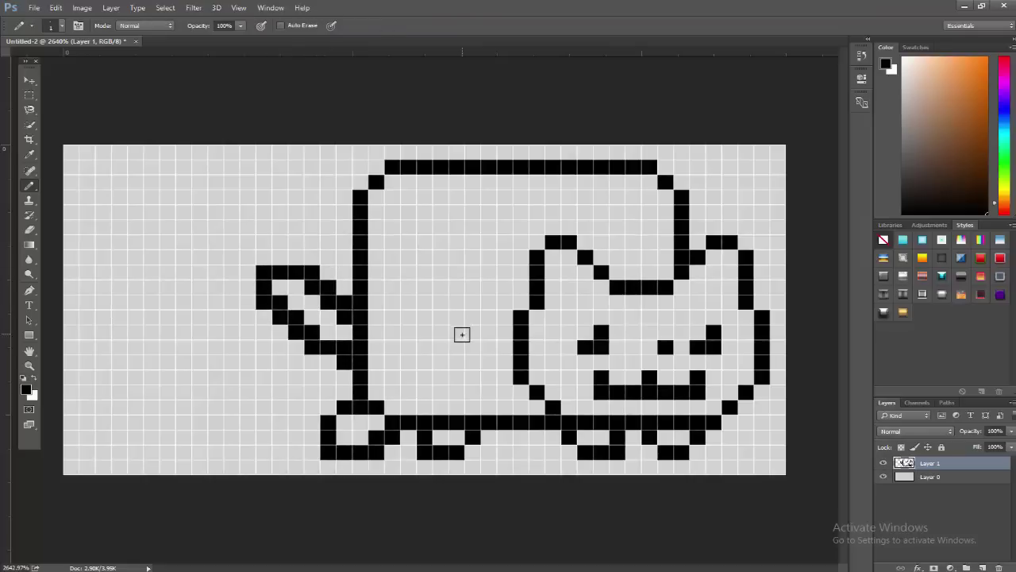
Step: Set the foreground color to medium gray, fill the body and head, and erase stray gray pixels outside the outline
{"action": "left_click", "coordinate": [25, 389]}
{"action": "left_click", "coordinate": [104, 174]}
{"action": "left_click", "coordinate": [381, 121]}
{"action": "mouse_move", "coordinate": [569, 256]}
{"action": "left_mouse_down"}
{"action": "mouse_move", "coordinate": [553, 317]}
{"action": "mouse_move", "coordinate": [565, 394]}
{"action": "mouse_move", "coordinate": [723, 392]}
{"action": "mouse_move", "coordinate": [553, 361]}
{"action": "mouse_move", "coordinate": [615, 366]}
{"action": "mouse_move", "coordinate": [580, 286]}
{"action": "mouse_move", "coordinate": [605, 314]}
{"action": "mouse_move", "coordinate": [669, 326]}
{"action": "mouse_move", "coordinate": [743, 372]}
{"action": "mouse_move", "coordinate": [686, 289]}
{"action": "mouse_move", "coordinate": [606, 247]}
{"action": "mouse_move", "coordinate": [512, 294]}
{"action": "left_mouse_up"}
{"action": "left_click_drag", "start_coordinate": [30, 245], "coordinate": [87, 254]}
{"action": "left_click", "coordinate": [423, 303]}
{"action": "key", "text": "e"}
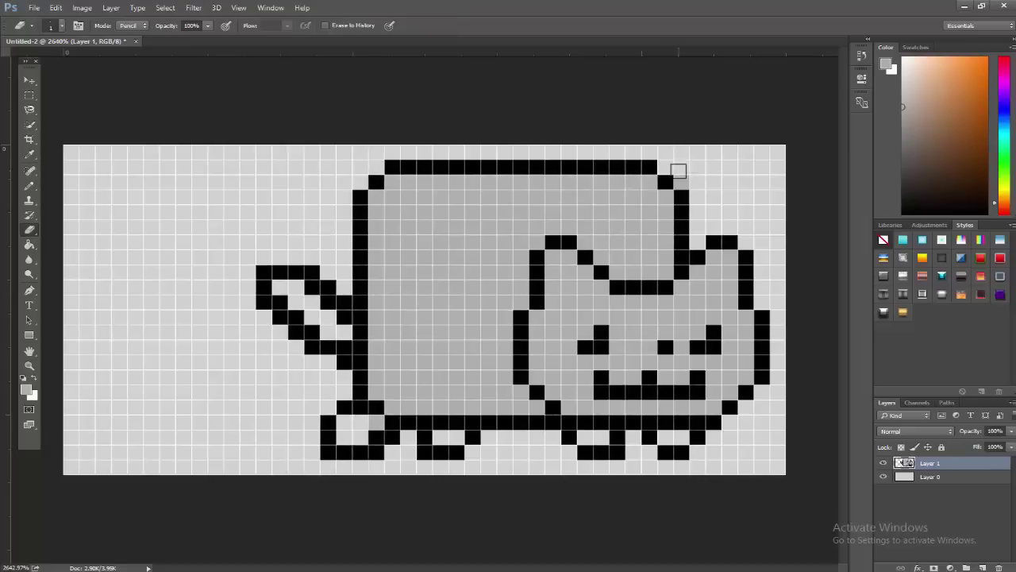
Step: Fill the four feet and the tail with the same gray
{"action": "key", "text": "g"}
{"action": "left_click", "coordinate": [353, 429]}
{"action": "left_click", "coordinate": [448, 436]}
{"action": "left_click", "coordinate": [593, 436]}
{"action": "left_click", "coordinate": [675, 437]}
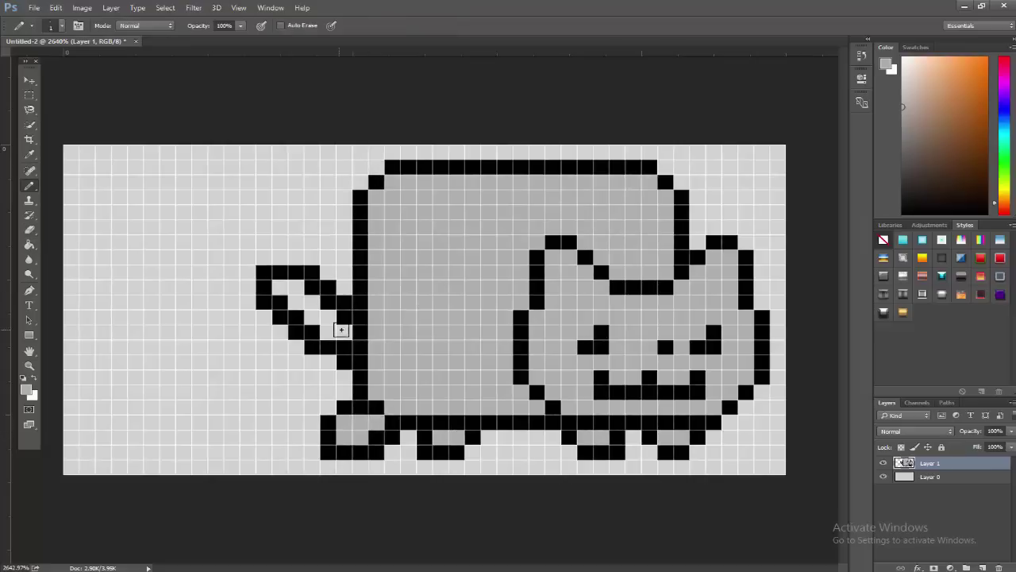
{"action": "left_click", "coordinate": [340, 329]}
Step: Set the foreground color to fffdd0 and paint a cream border inside the body outline with thicker corners
{"action": "left_click", "coordinate": [27, 389]}
{"action": "type", "text": "fffdd0"}
{"action": "key", "text": "Return"}
{"action": "key", "text": "b"}
{"action": "mouse_move", "coordinate": [393, 184]}
{"action": "left_mouse_down"}
{"action": "mouse_move", "coordinate": [375, 385]}
{"action": "mouse_move", "coordinate": [477, 406]}
{"action": "mouse_move", "coordinate": [619, 181]}
{"action": "mouse_move", "coordinate": [647, 181]}
{"action": "mouse_move", "coordinate": [658, 199]}
{"action": "mouse_move", "coordinate": [662, 267]}
{"action": "left_mouse_up"}
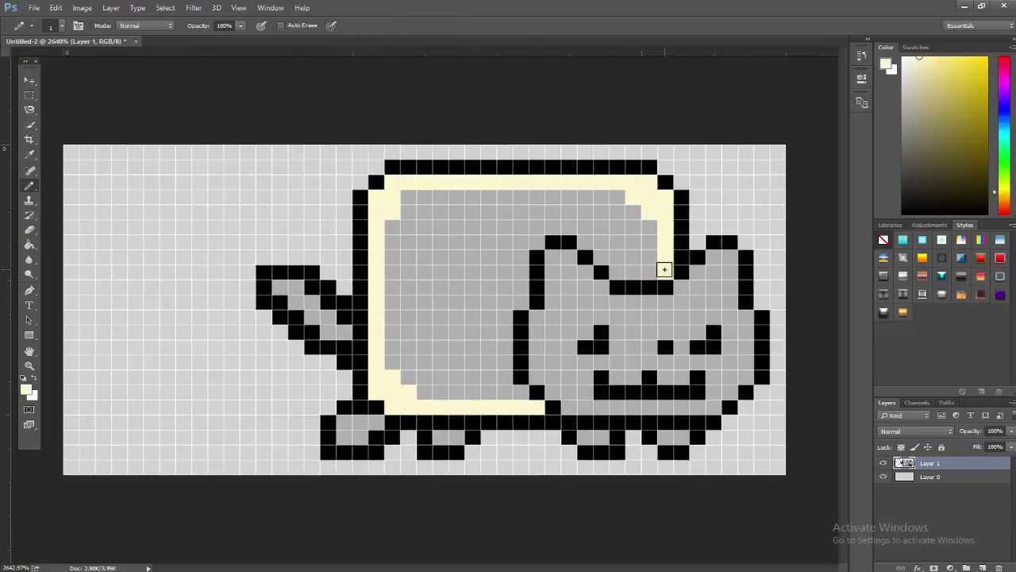
Step: Set the foreground color to pink f69ec5, color the body's center and both cheeks, and add white highlights to the eyes
{"action": "left_click", "coordinate": [26, 389]}
{"action": "left_click", "coordinate": [270, 142]}
{"action": "left_click", "coordinate": [129, 147]}
{"action": "key", "text": "Return"}
{"action": "left_click", "coordinate": [26, 389]}
{"action": "left_click", "coordinate": [247, 143]}
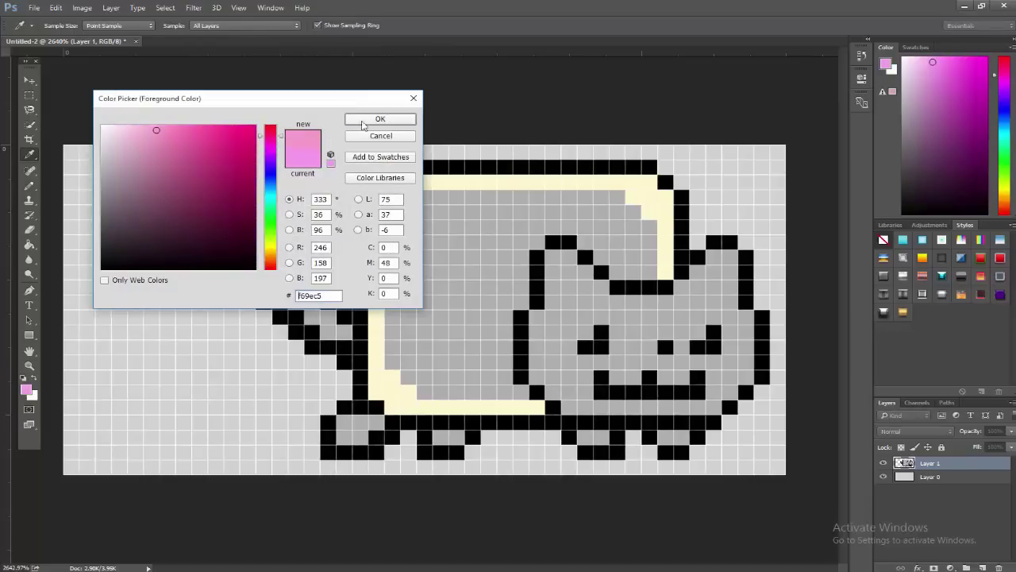
{"action": "key", "text": "Return"}
{"action": "mouse_move", "coordinate": [408, 197]}
{"action": "left_mouse_down"}
{"action": "mouse_move", "coordinate": [399, 225]}
{"action": "mouse_move", "coordinate": [508, 316]}
{"action": "mouse_move", "coordinate": [633, 222]}
{"action": "mouse_move", "coordinate": [431, 295]}
{"action": "mouse_move", "coordinate": [511, 249]}
{"action": "mouse_move", "coordinate": [568, 339]}
{"action": "left_mouse_up"}
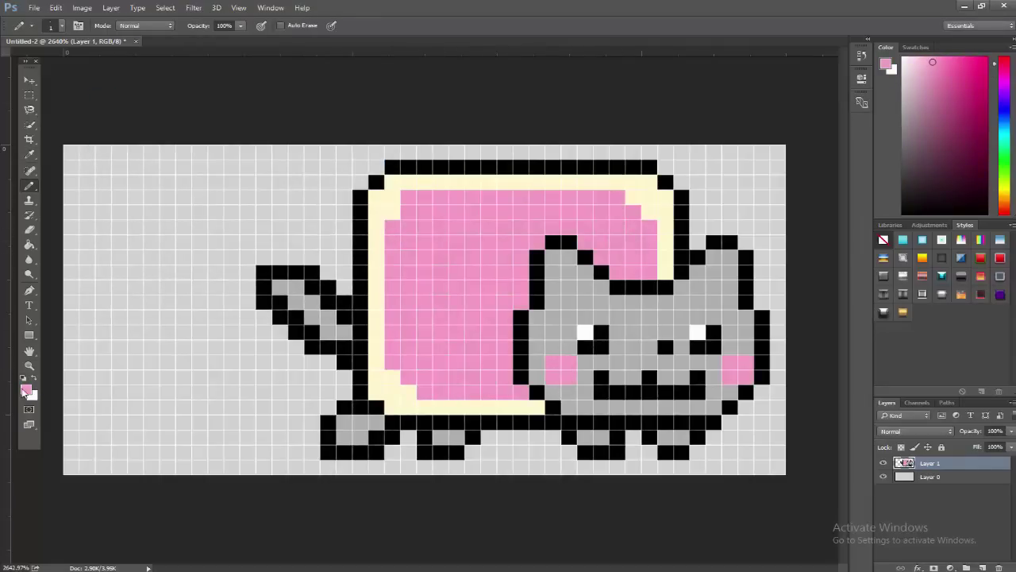
Step: Choose a dark magenta foreground color and scatter single-pixel sprinkles over the pink body
{"action": "left_click", "coordinate": [26, 390]}
{"action": "key", "text": "Return"}
{"action": "left_click", "coordinate": [424, 377]}
{"action": "left_click", "coordinate": [408, 332]}
{"action": "left_click", "coordinate": [424, 226]}
{"action": "left_click", "coordinate": [440, 317]}
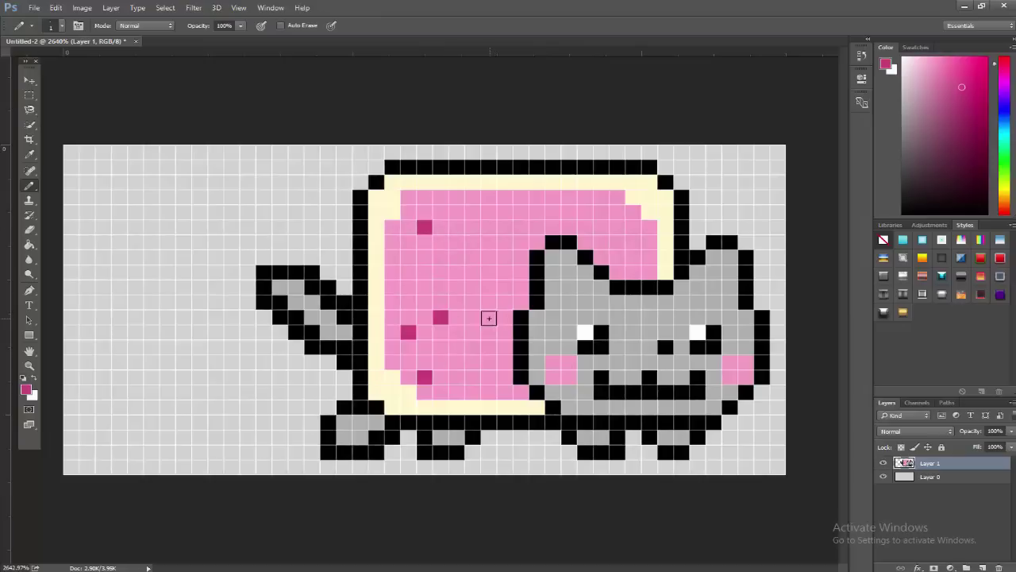
{"action": "left_click", "coordinate": [488, 271]}
{"action": "left_click", "coordinate": [489, 347]}
{"action": "left_click", "coordinate": [553, 210]}
{"action": "left_click", "coordinate": [505, 212]}
{"action": "left_click", "coordinate": [601, 242]}
Step: Paint the wavy red stripe of a rainbow trail behind the cat and choose orange for the second stripe
{"action": "left_click", "coordinate": [26, 389]}
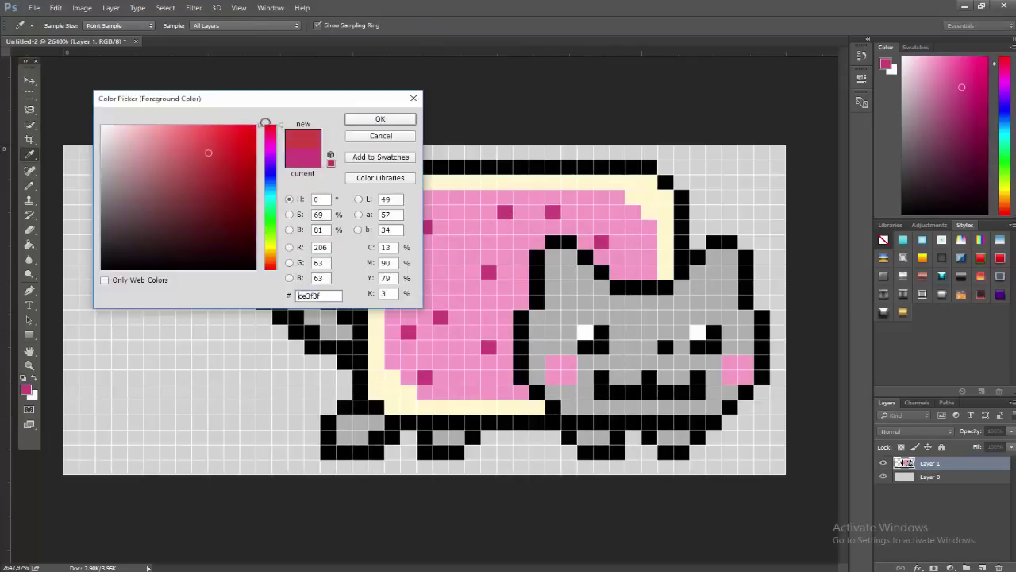
{"action": "key", "text": "Return"}
{"action": "mouse_move", "coordinate": [343, 212]}
{"action": "left_mouse_down"}
{"action": "mouse_move", "coordinate": [268, 228]}
{"action": "mouse_move", "coordinate": [99, 228]}
{"action": "mouse_move", "coordinate": [344, 227]}
{"action": "mouse_move", "coordinate": [307, 254]}
{"action": "mouse_move", "coordinate": [99, 252]}
{"action": "mouse_move", "coordinate": [111, 271]}
{"action": "mouse_move", "coordinate": [349, 271]}
{"action": "left_mouse_up"}
{"action": "left_click", "coordinate": [26, 389]}
{"action": "left_click", "coordinate": [270, 254]}
{"action": "left_click", "coordinate": [254, 127]}
{"action": "left_click", "coordinate": [380, 119]}
Step: Add wavy yellow and green stripes to the rainbow trail below the orange one, stopping at the tail
{"action": "left_click", "coordinate": [26, 389]}
{"action": "left_click", "coordinate": [270, 245]}
{"action": "left_click", "coordinate": [380, 118]}
{"action": "left_click", "coordinate": [26, 389]}
{"action": "left_click", "coordinate": [270, 220]}
{"action": "left_click", "coordinate": [249, 166]}
{"action": "left_click", "coordinate": [380, 118]}
{"action": "mouse_move", "coordinate": [100, 318]}
{"action": "left_mouse_down"}
{"action": "mouse_move", "coordinate": [168, 302]}
{"action": "mouse_move", "coordinate": [278, 330]}
{"action": "left_mouse_up"}
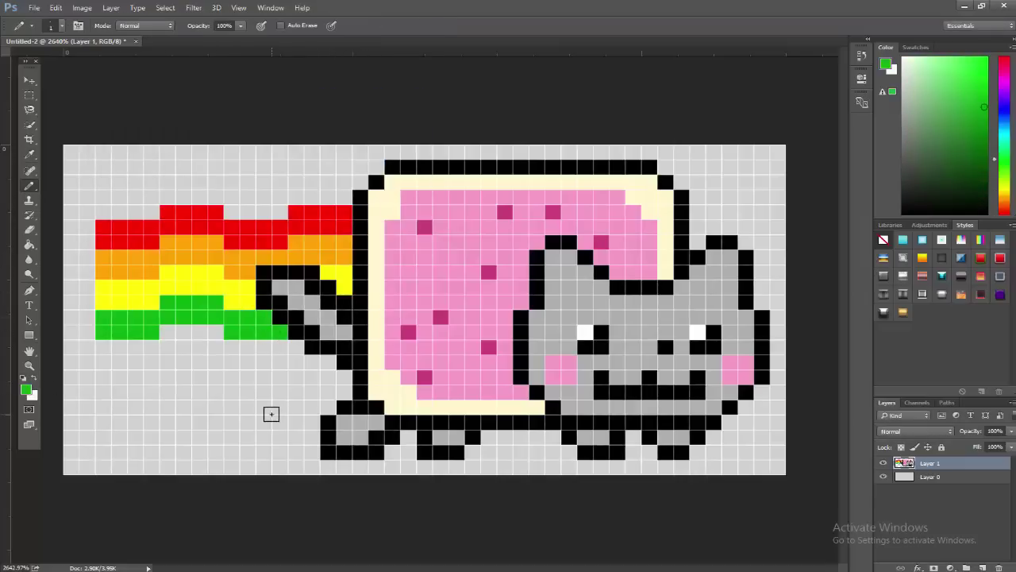
Step: Finish the rainbow trail with a wavy blue stripe and a purple stripe beneath the green one
{"action": "left_click", "coordinate": [27, 389]}
{"action": "left_click", "coordinate": [269, 185]}
{"action": "left_click", "coordinate": [251, 131]}
{"action": "left_click", "coordinate": [380, 119]}
{"action": "mouse_move", "coordinate": [94, 347]}
{"action": "left_mouse_down"}
{"action": "mouse_move", "coordinate": [208, 344]}
{"action": "mouse_move", "coordinate": [302, 355]}
{"action": "left_mouse_up"}
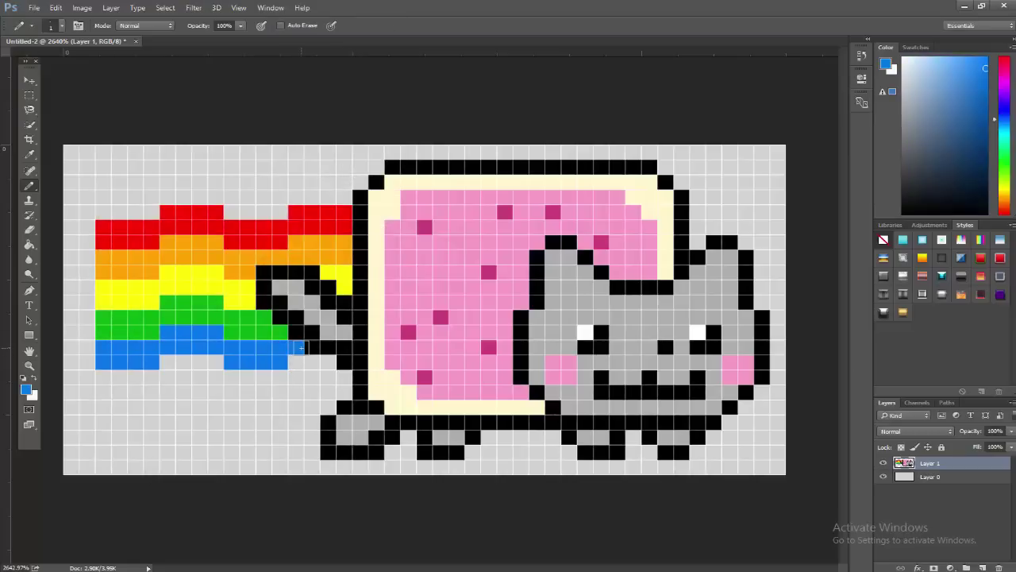
{"action": "left_click", "coordinate": [26, 389]}
{"action": "left_click", "coordinate": [270, 159]}
{"action": "left_click", "coordinate": [381, 118]}
{"action": "mouse_move", "coordinate": [99, 393]}
{"action": "left_mouse_down"}
{"action": "mouse_move", "coordinate": [123, 378]}
{"action": "mouse_move", "coordinate": [295, 357]}
{"action": "mouse_move", "coordinate": [345, 367]}
{"action": "left_mouse_up"}
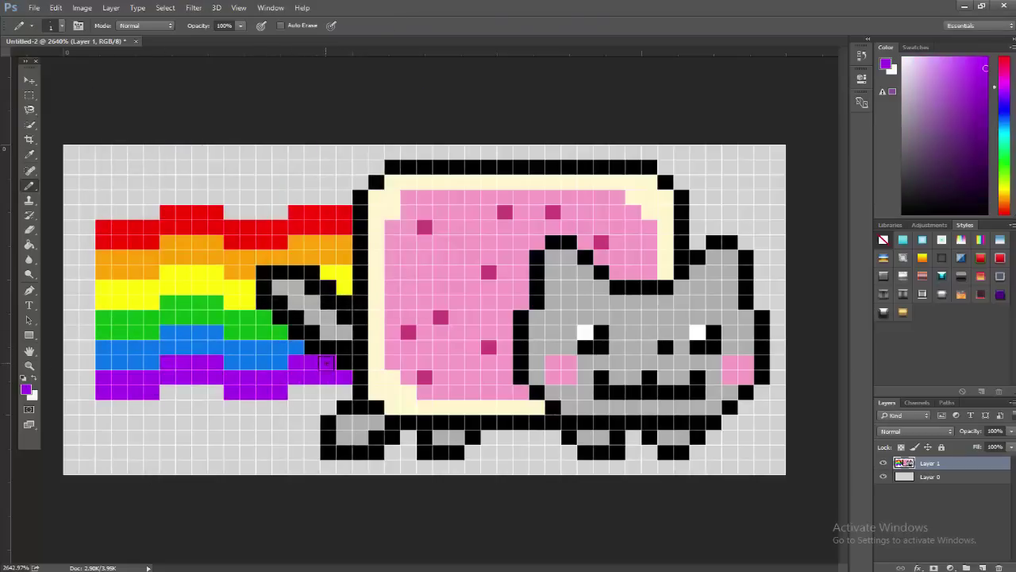
Step: Hide the grid overlay and lighten the gray background on Layer 0 with Hue/Saturation
{"action": "key", "text": "v"}
{"action": "left_click", "coordinate": [239, 7]}
{"action": "mouse_move", "coordinate": [381, 199]}
{"action": "left_click", "coordinate": [510, 283]}
{"action": "left_click", "coordinate": [941, 476]}
{"action": "key", "text": "ctrl+u"}
{"action": "key", "text": "Return"}
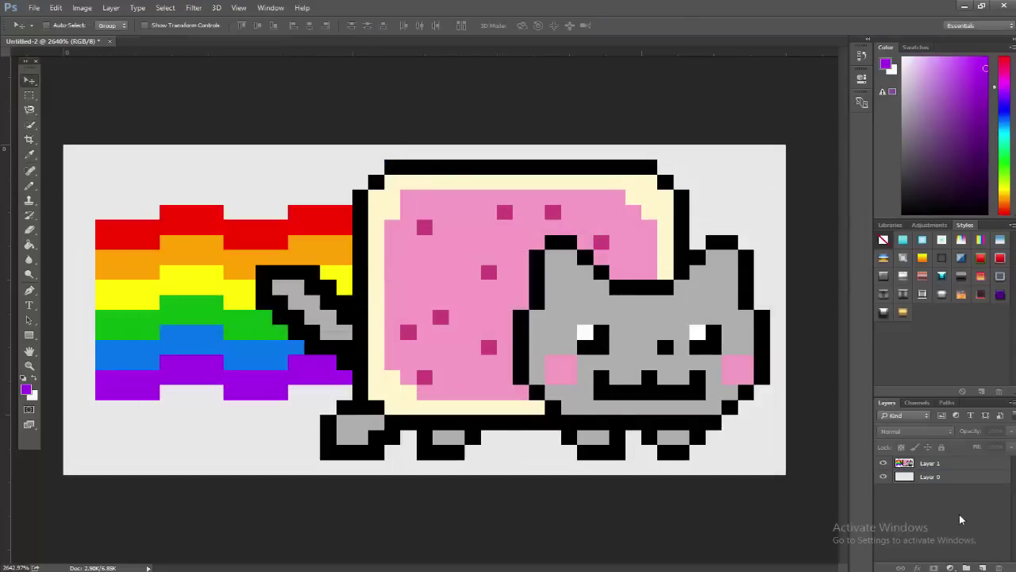